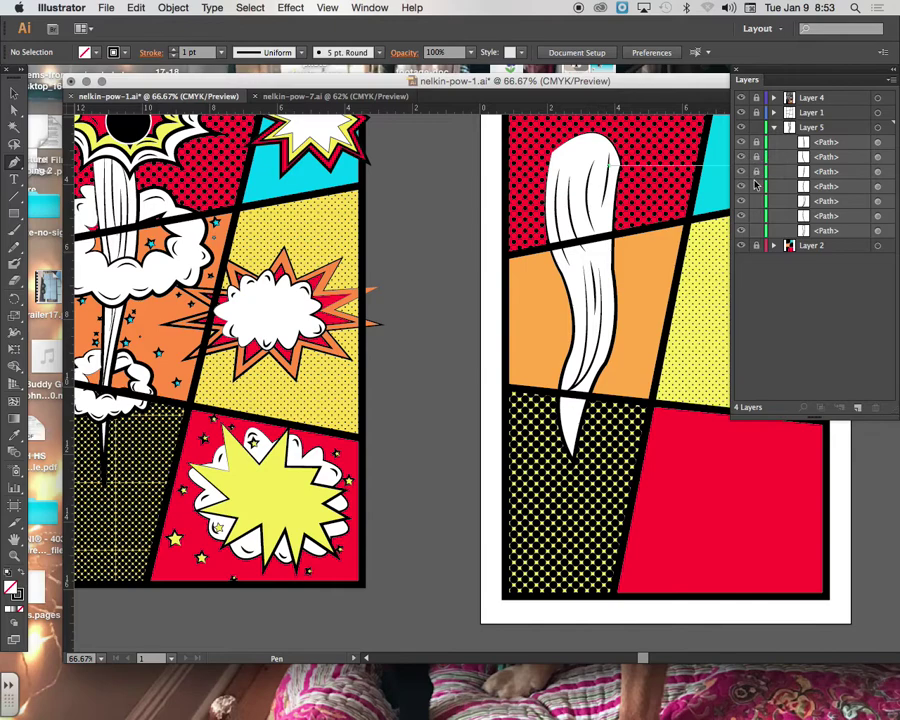
Lock the remaining unlocked paths in Layer 5
{"action": "left_click", "coordinate": [756, 216]}
{"action": "left_click", "coordinate": [755, 230]}
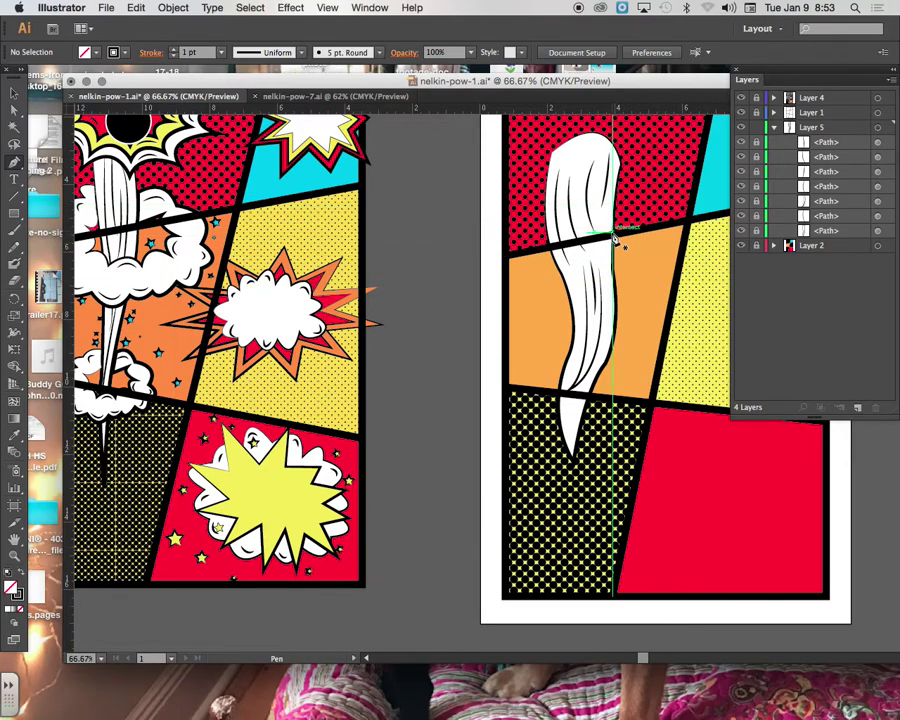
With the Pen tool, draw the scalloped right side of a cloud ring, starting at the smoke column's right edge near the panel divider
{"action": "key", "text": "super"}
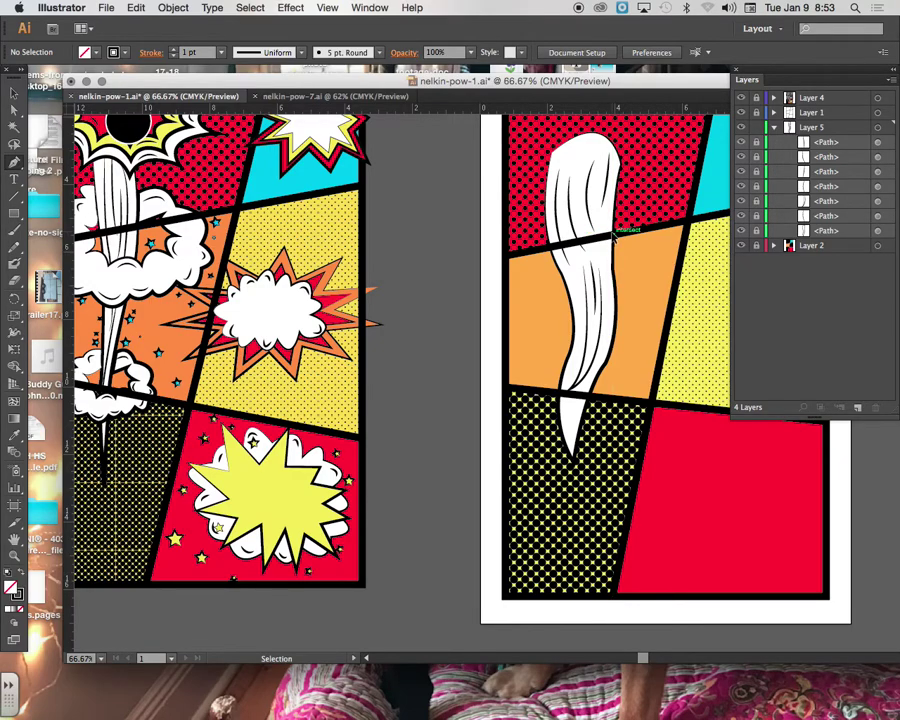
{"action": "key", "text": "super+equal"}
{"action": "scroll", "coordinate": [603, 215], "scroll_direction": "up", "scroll_amount": 5}
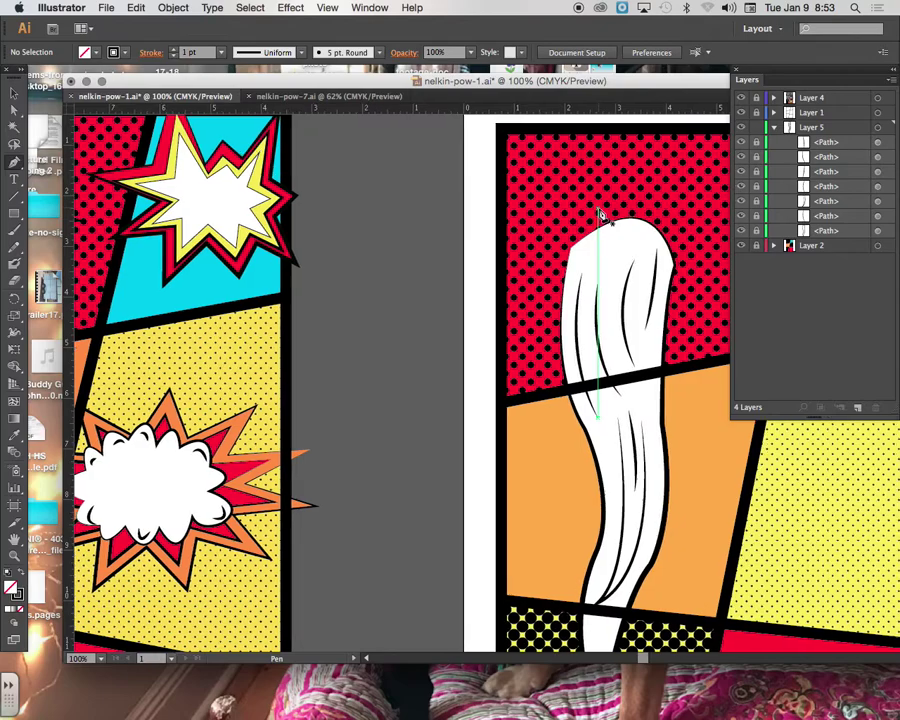
{"action": "scroll", "coordinate": [603, 212], "scroll_direction": "right", "scroll_amount": 5}
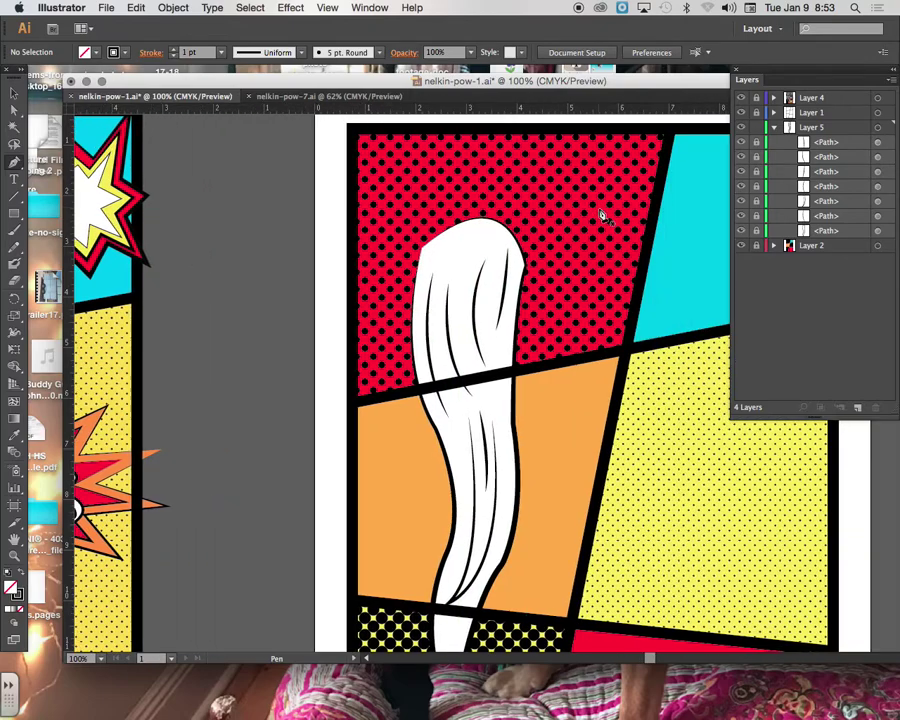
{"action": "left_click", "coordinate": [516, 373]}
{"action": "left_click", "coordinate": [517, 311]}
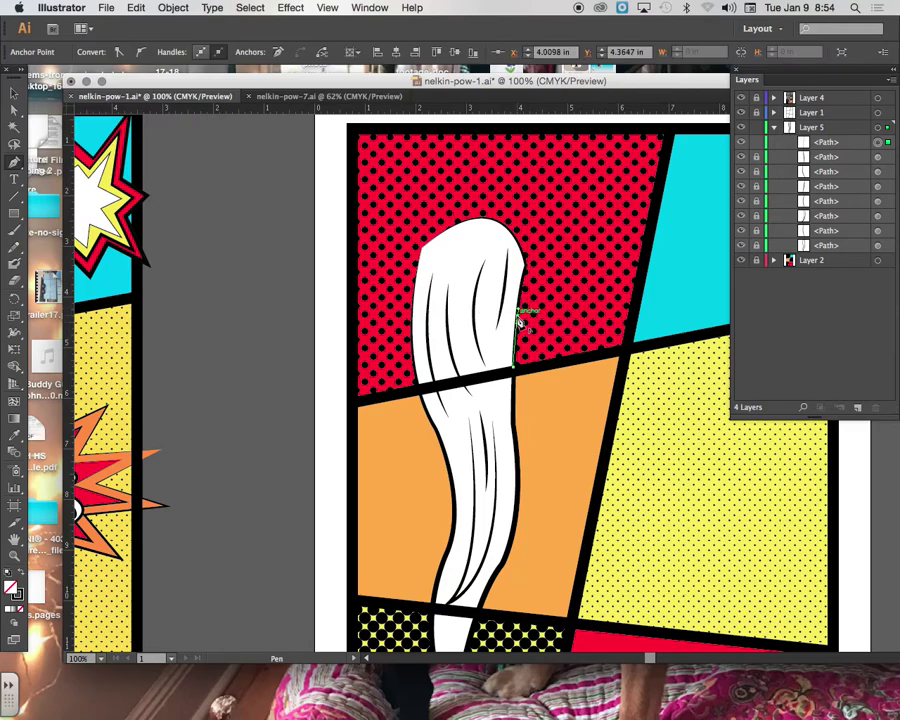
{"action": "left_click", "coordinate": [555, 318]}
{"action": "left_click_drag", "start_coordinate": [555, 318], "coordinate": [444, 399]}
{"action": "left_click", "coordinate": [552, 316]}
{"action": "left_click", "coordinate": [593, 353]}
{"action": "left_click", "coordinate": [593, 386]}
{"action": "left_click", "coordinate": [532, 418]}
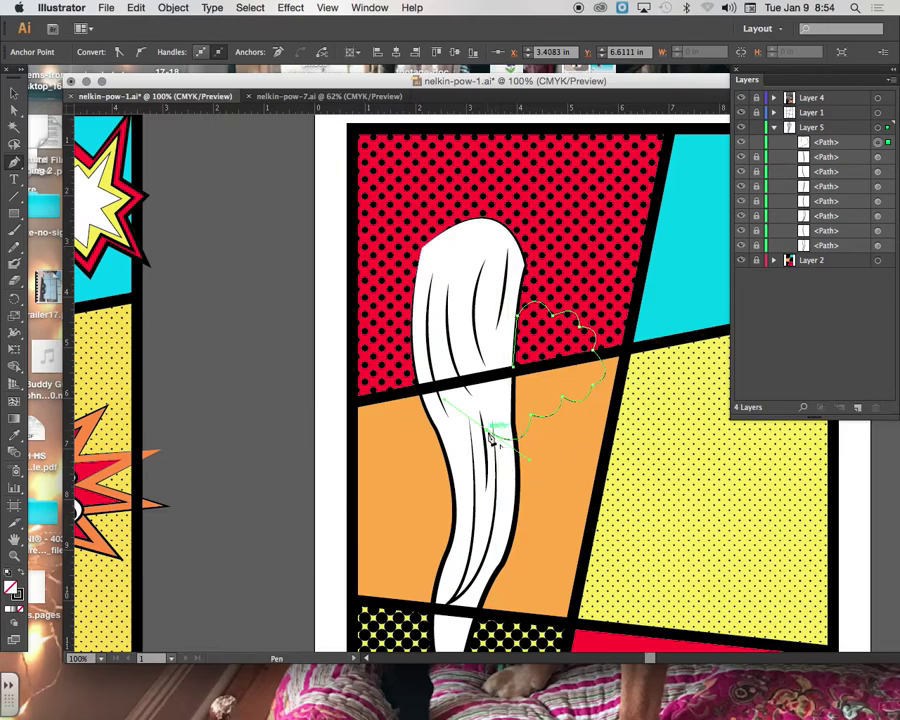
Continue the scalloped cloud outline across the column's front and up around its left side to the column's left edge
{"action": "left_click", "coordinate": [487, 431]}
{"action": "left_click_drag", "start_coordinate": [449, 440], "coordinate": [406, 436]}
{"action": "left_click", "coordinate": [449, 441]}
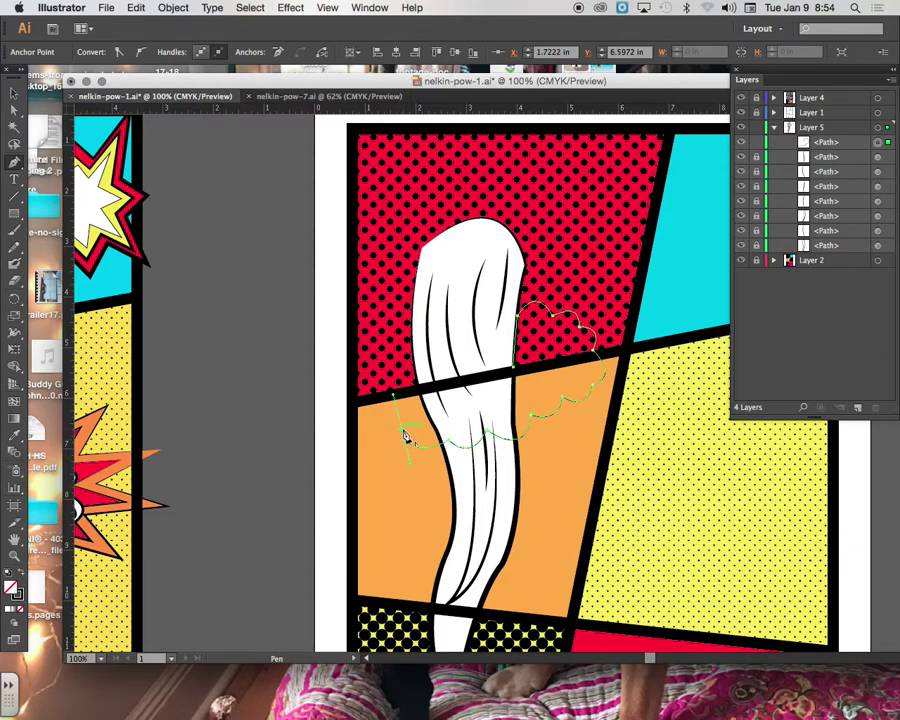
{"action": "left_click", "coordinate": [397, 396]}
{"action": "left_click_drag", "start_coordinate": [382, 408], "coordinate": [425, 386]}
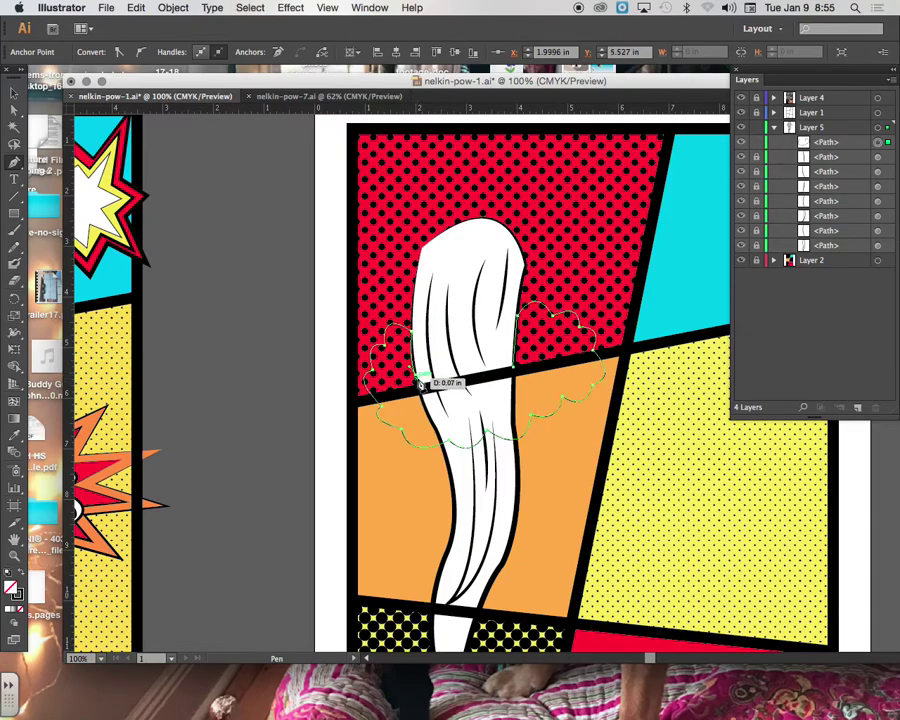
Draw the cloud ring's inner scalloped edge across the column and close the path at its starting point
{"action": "left_click", "coordinate": [416, 375]}
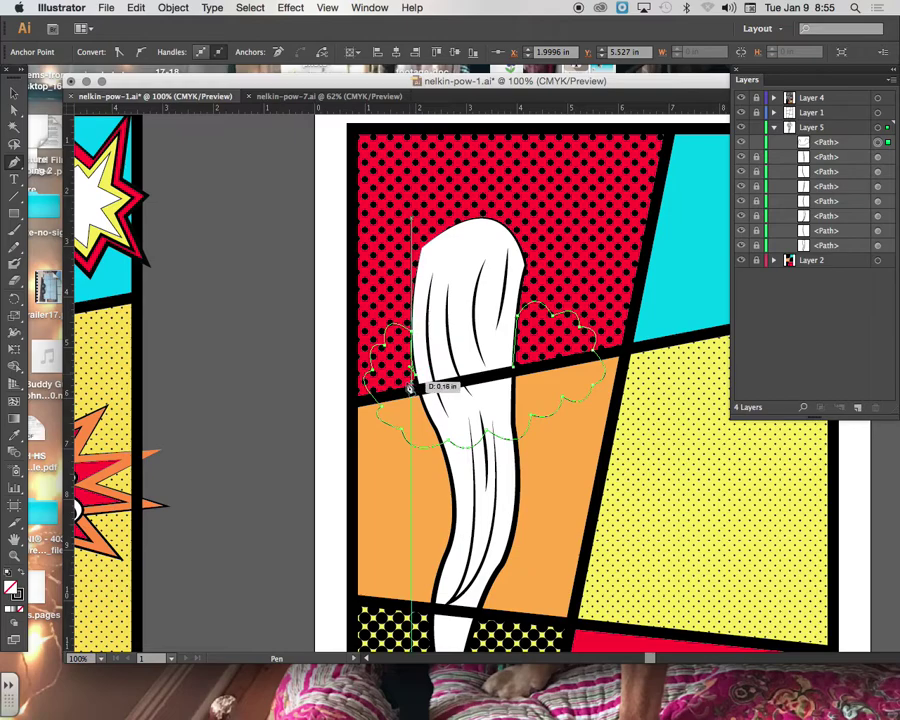
{"action": "left_click_drag", "start_coordinate": [388, 380], "coordinate": [374, 364]}
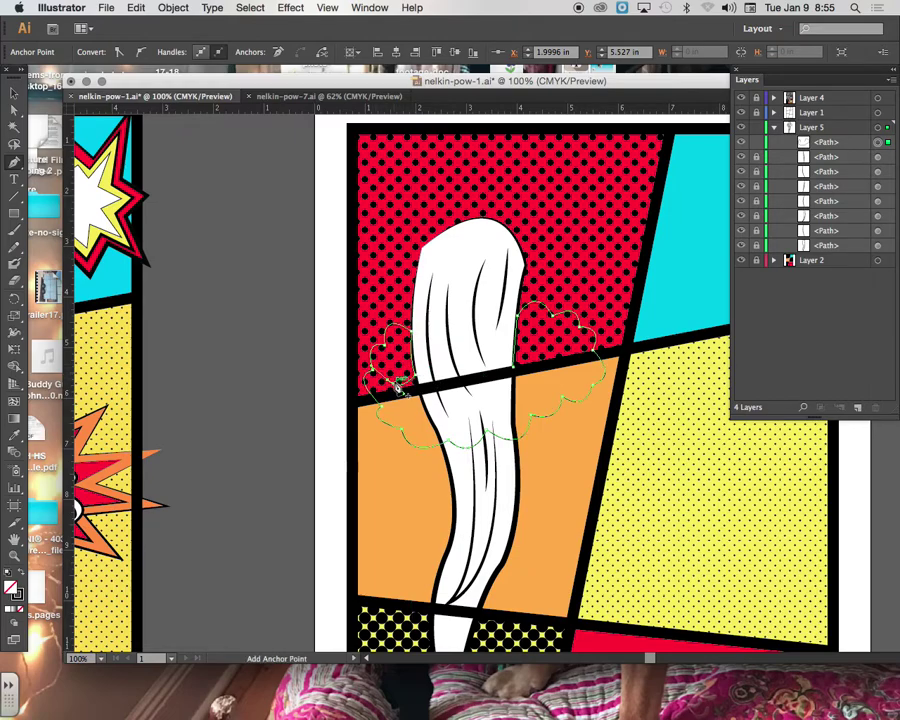
{"action": "left_click", "coordinate": [388, 380]}
{"action": "left_click_drag", "start_coordinate": [413, 408], "coordinate": [525, 431]}
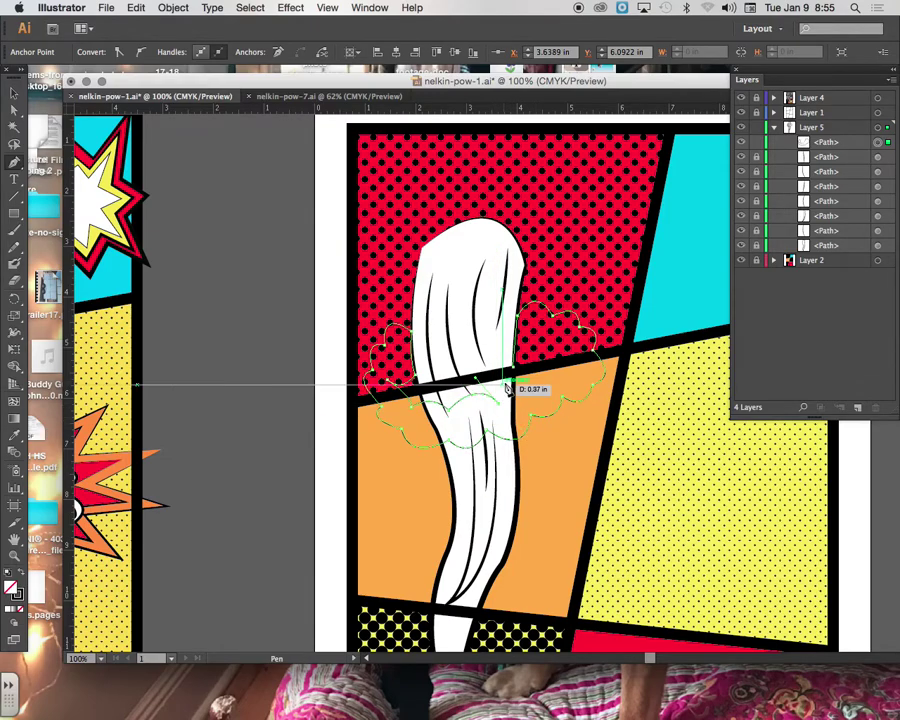
{"action": "left_click_drag", "start_coordinate": [532, 389], "coordinate": [512, 364]}
{"action": "left_click", "coordinate": [542, 366]}
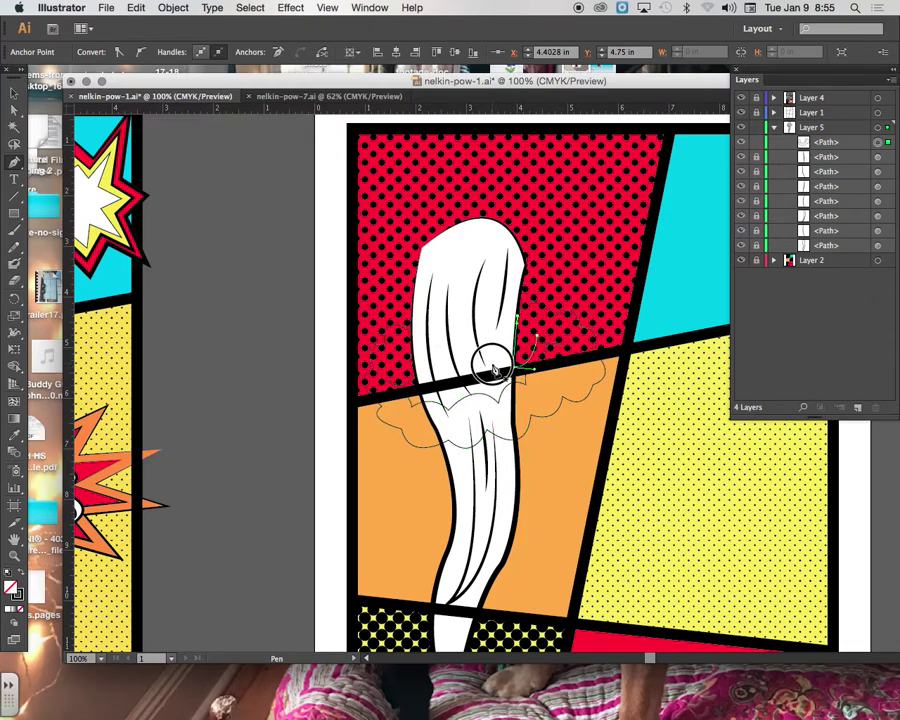
{"action": "left_click", "coordinate": [493, 365]}
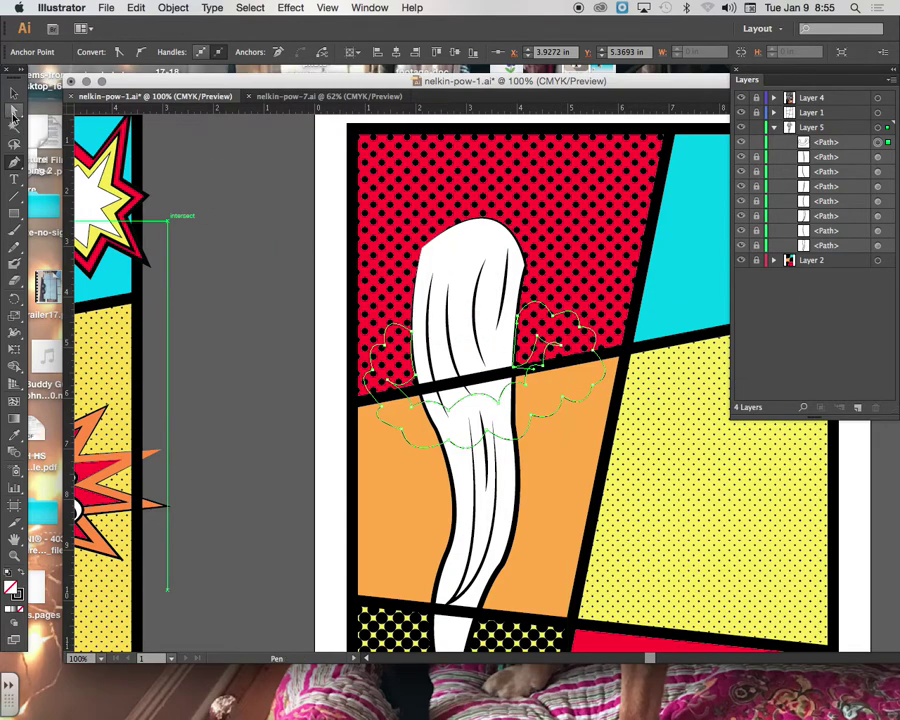
Reshape the cloud's inner edge by adjusting its anchor points and handles on both sides and across the column
{"action": "left_click", "coordinate": [14, 110]}
{"action": "left_click_drag", "start_coordinate": [566, 348], "coordinate": [550, 340]}
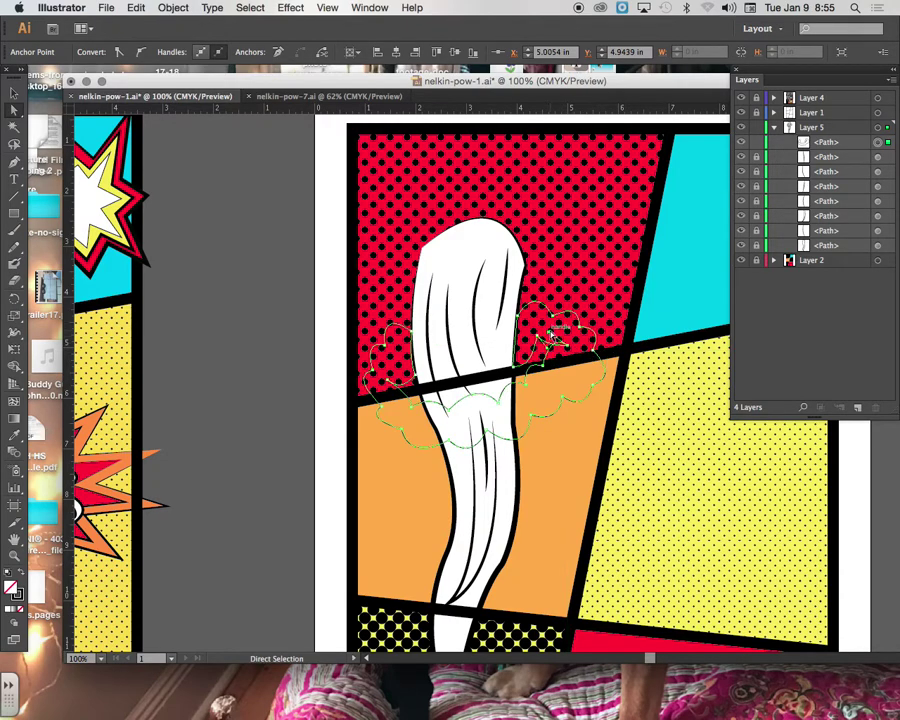
{"action": "mouse_move", "coordinate": [553, 338]}
{"action": "left_mouse_down"}
{"action": "mouse_move", "coordinate": [566, 332]}
{"action": "mouse_move", "coordinate": [567, 358]}
{"action": "mouse_move", "coordinate": [556, 341]}
{"action": "mouse_move", "coordinate": [546, 352]}
{"action": "mouse_move", "coordinate": [562, 350]}
{"action": "left_mouse_up"}
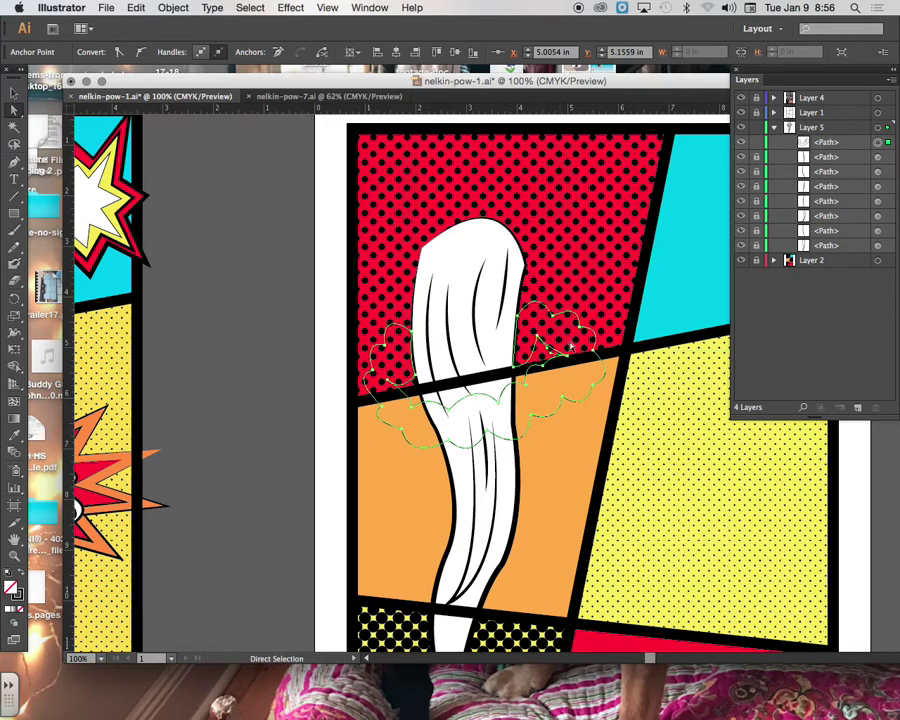
{"action": "left_click_drag", "start_coordinate": [400, 383], "coordinate": [396, 382]}
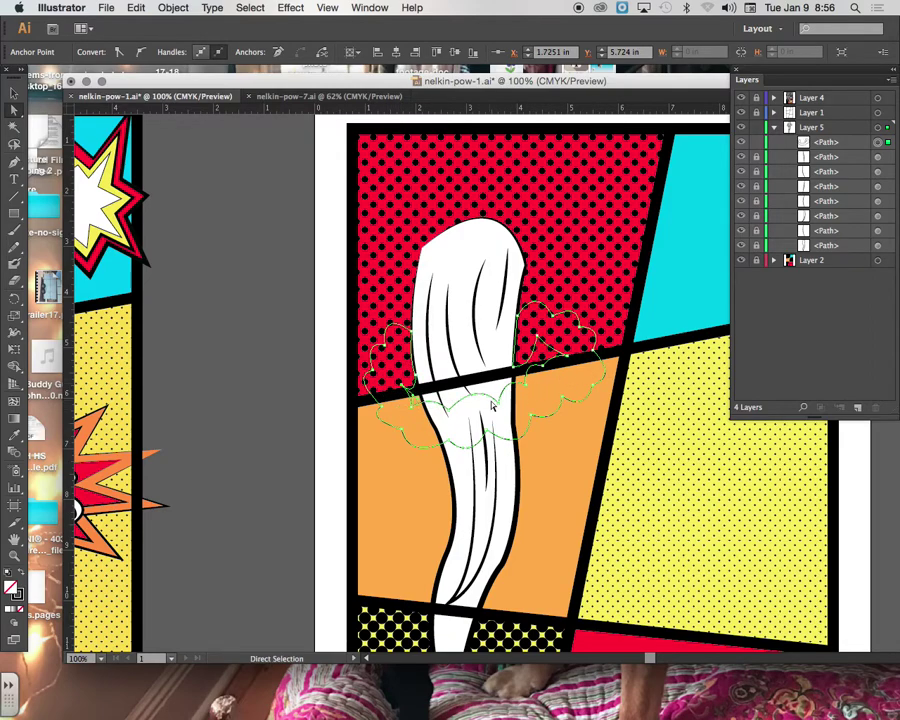
{"action": "left_click_drag", "start_coordinate": [449, 412], "coordinate": [520, 378]}
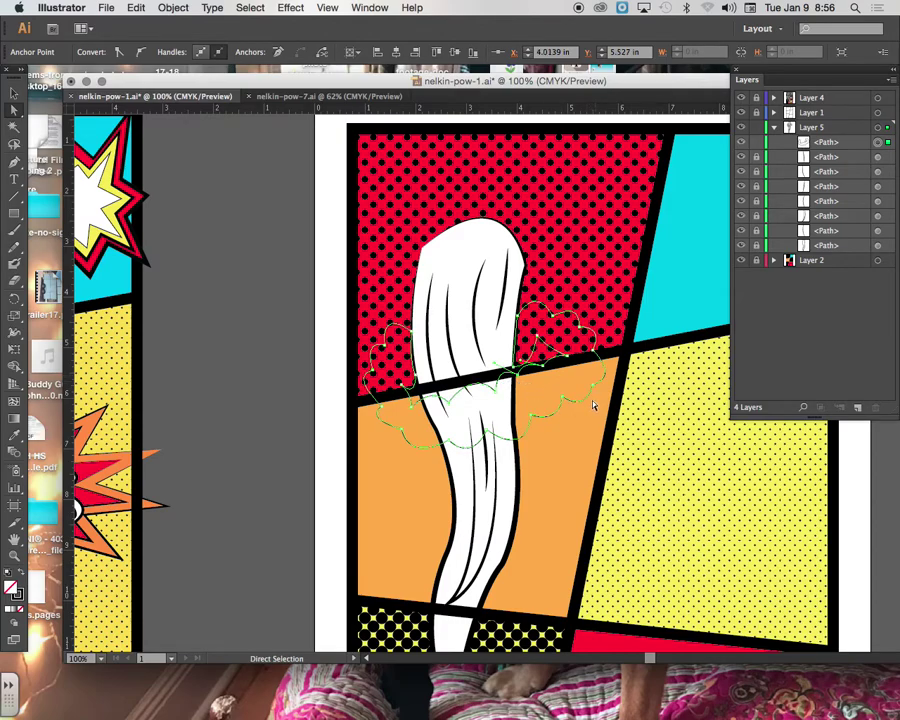
Fill the cloud shape with white and deselect it
{"action": "left_click", "coordinate": [16, 91]}
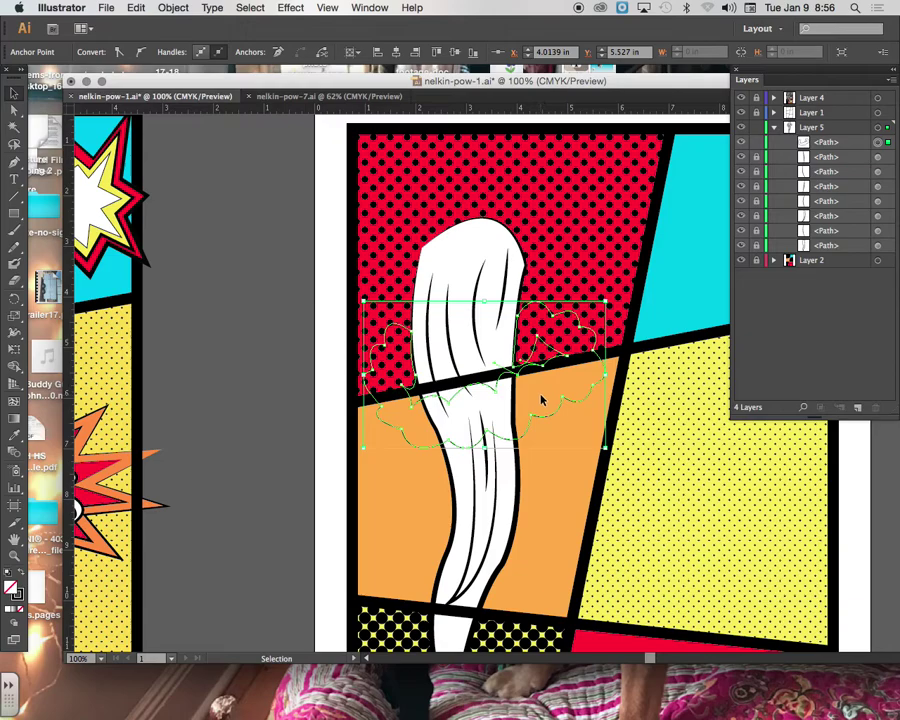
{"action": "left_click", "coordinate": [9, 608]}
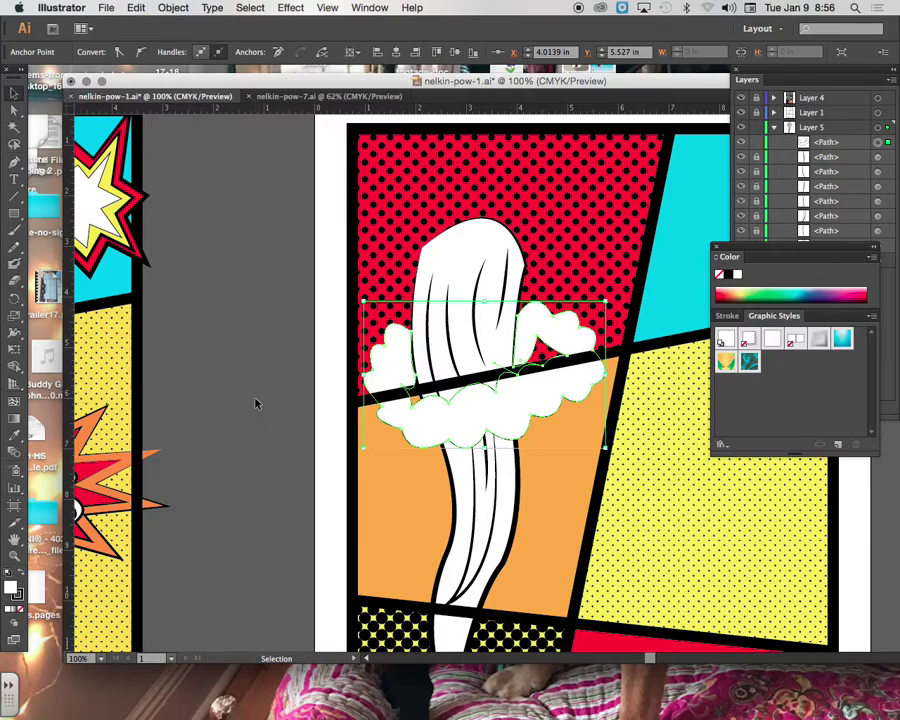
{"action": "left_click", "coordinate": [18, 598]}
{"action": "left_click", "coordinate": [395, 320]}
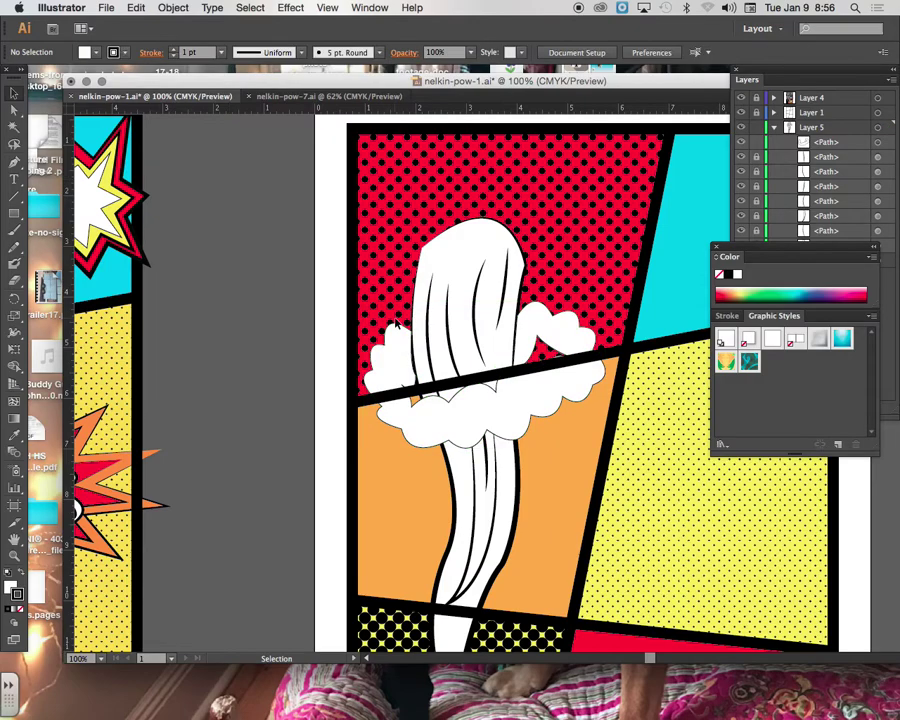
Set the cloud outline's stroke weight to 8 pt
{"action": "left_click", "coordinate": [221, 52]}
{"action": "left_click", "coordinate": [245, 226]}
{"action": "left_click", "coordinate": [397, 355]}
{"action": "left_click", "coordinate": [209, 57]}
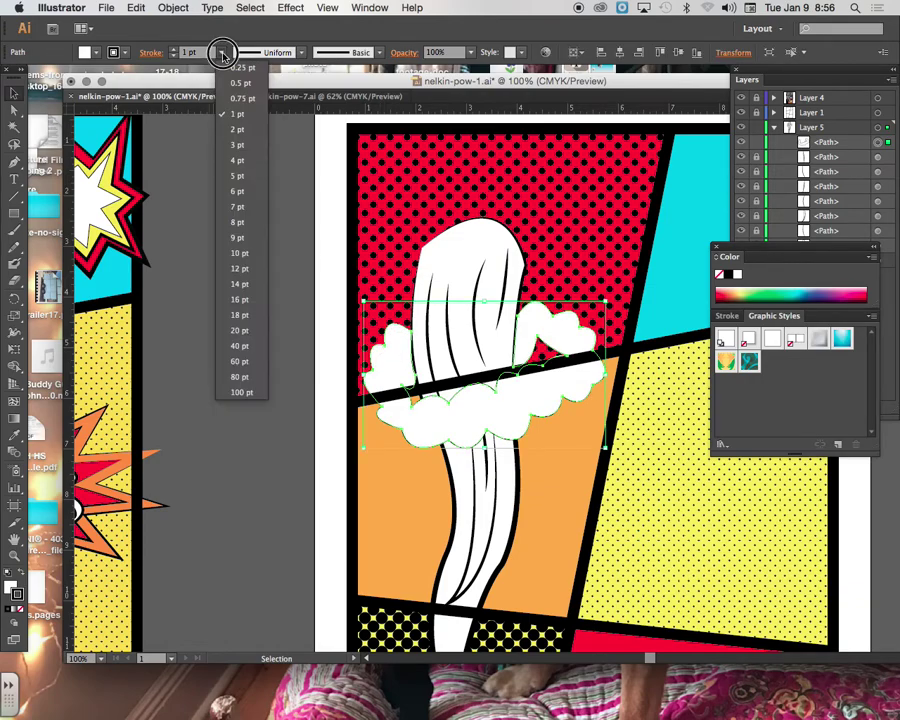
{"action": "left_click", "coordinate": [237, 231]}
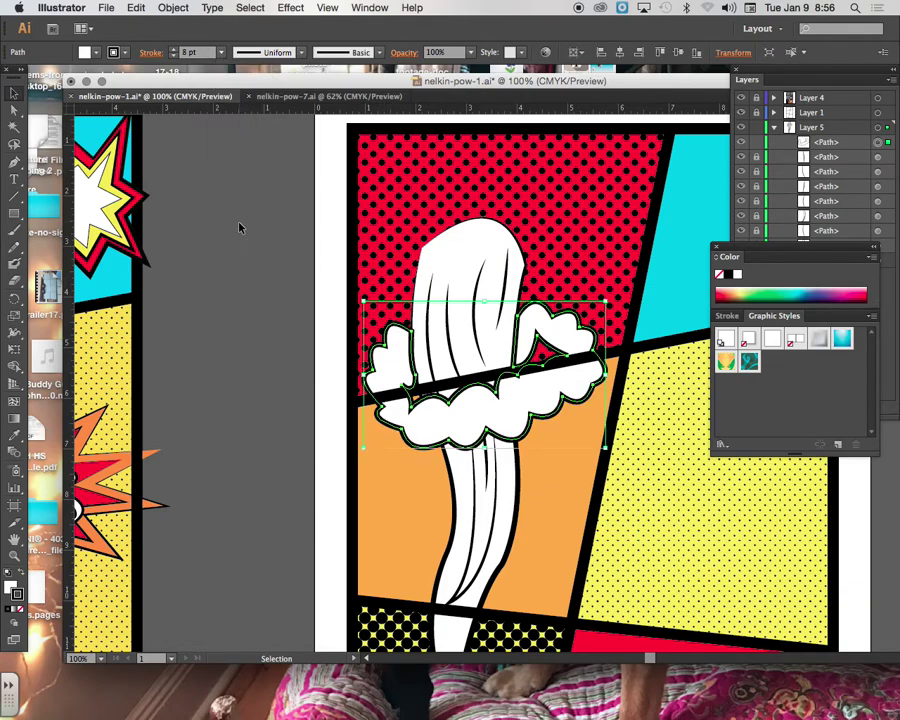
Apply the lens-shaped variable width profile, tapered at both ends, to the cloud's stroke and deselect the cloud
{"action": "left_click", "coordinate": [272, 52]}
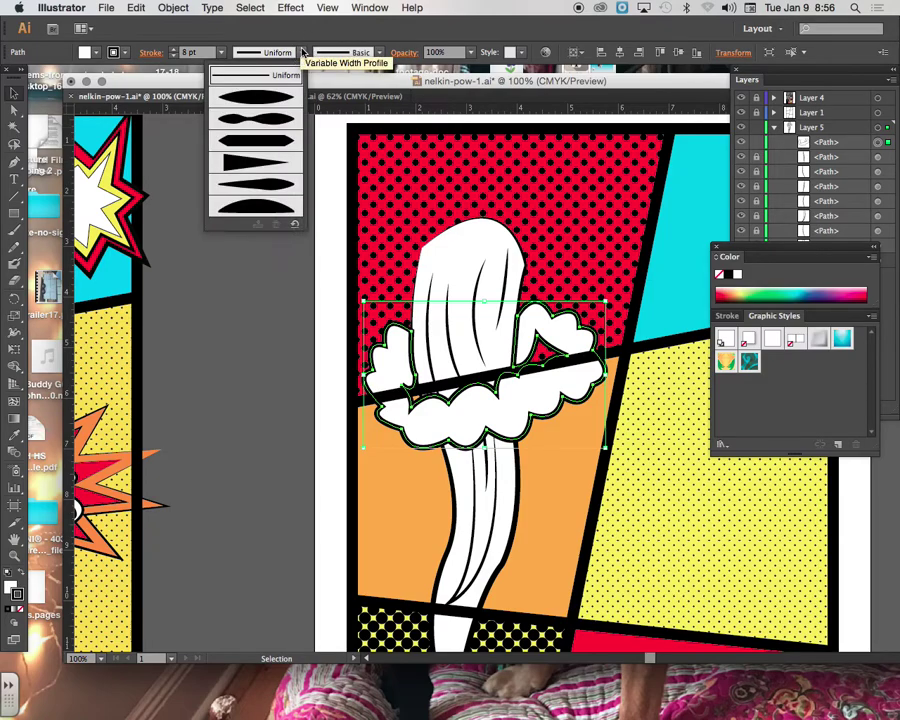
{"action": "left_click", "coordinate": [266, 97]}
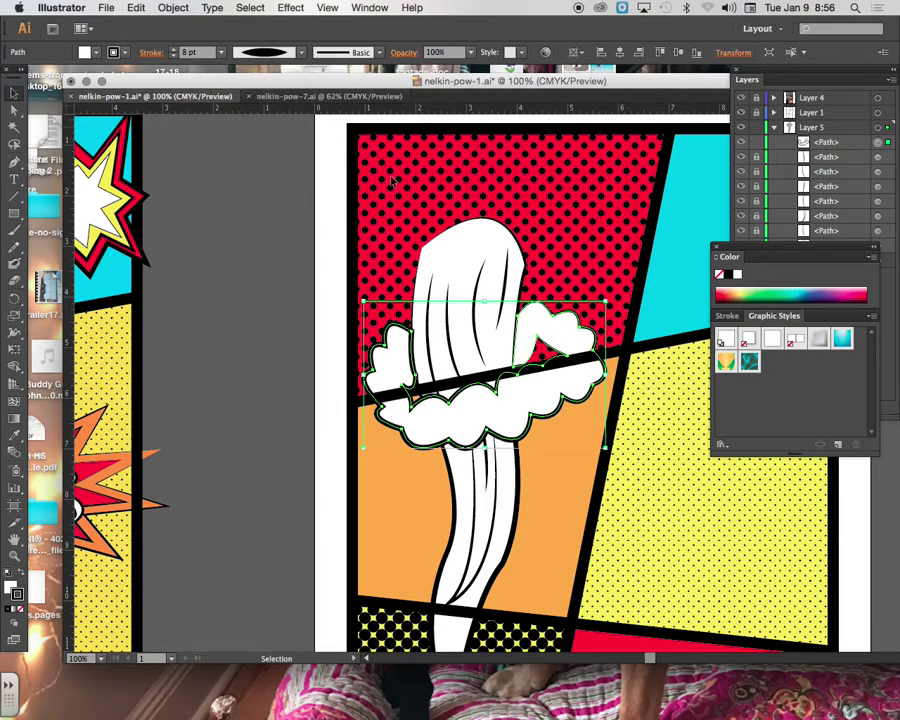
{"action": "left_click", "coordinate": [197, 168]}
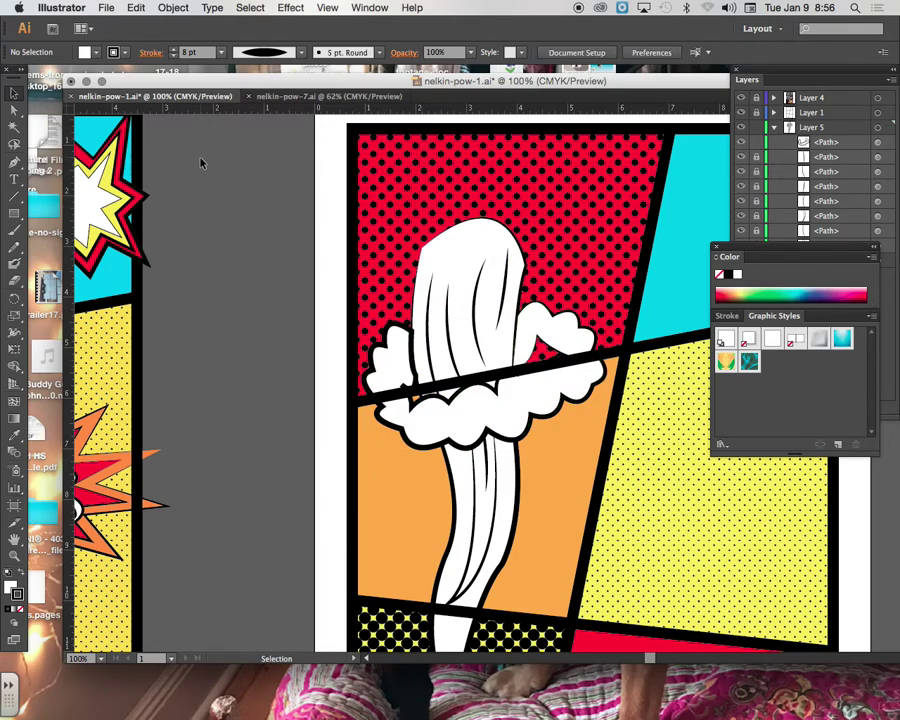
Draw two short 1 pt contour curves inside the bumps on the cloud's left side with the Pen tool
{"action": "scroll", "coordinate": [200, 163], "scroll_direction": "down", "scroll_amount": 5}
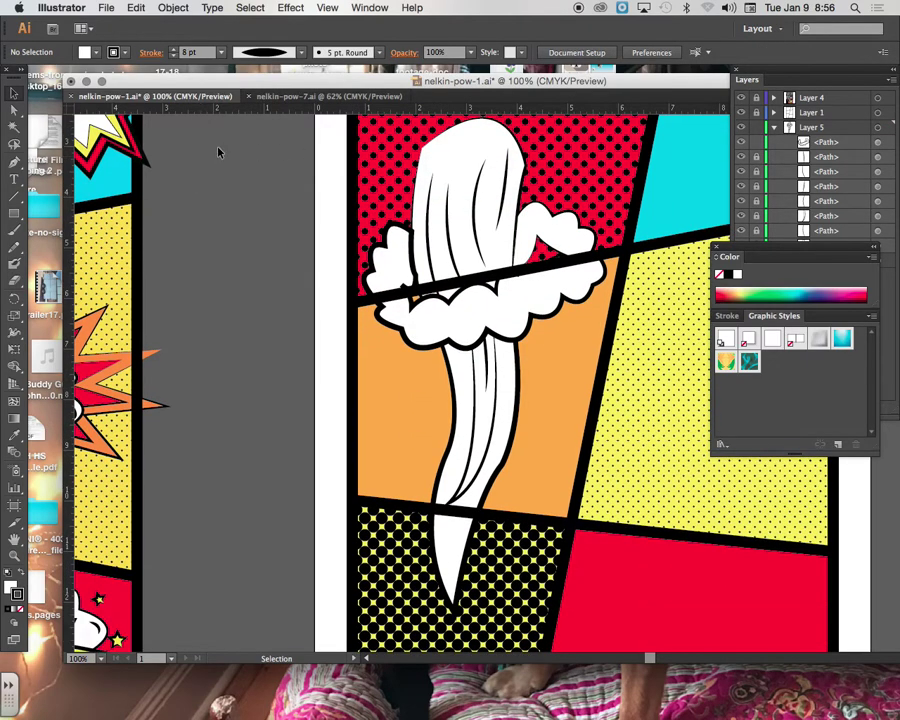
{"action": "left_click", "coordinate": [15, 163]}
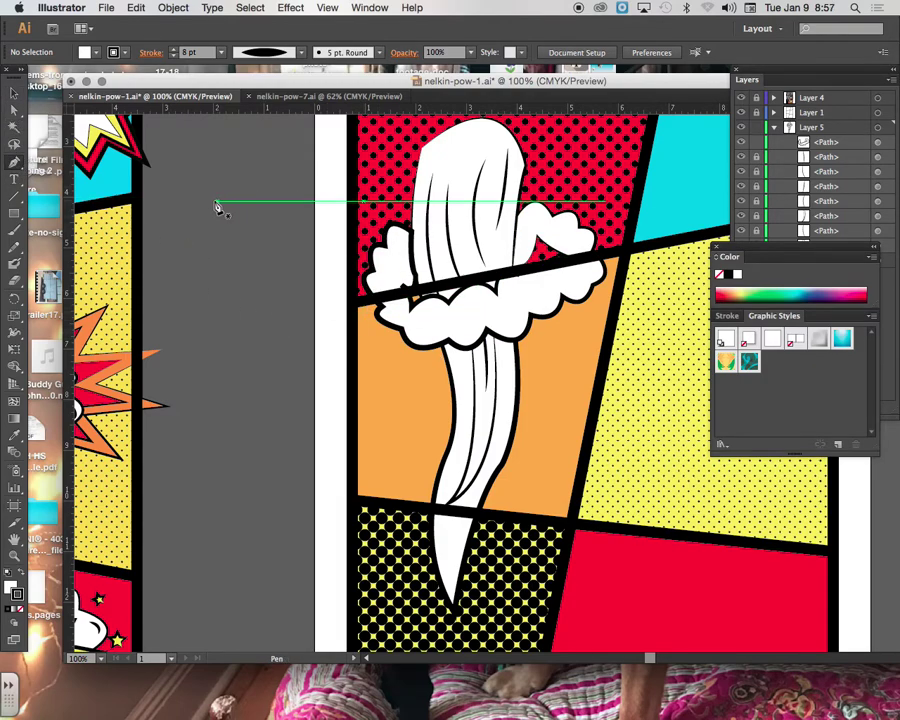
{"action": "left_click", "coordinate": [405, 242]}
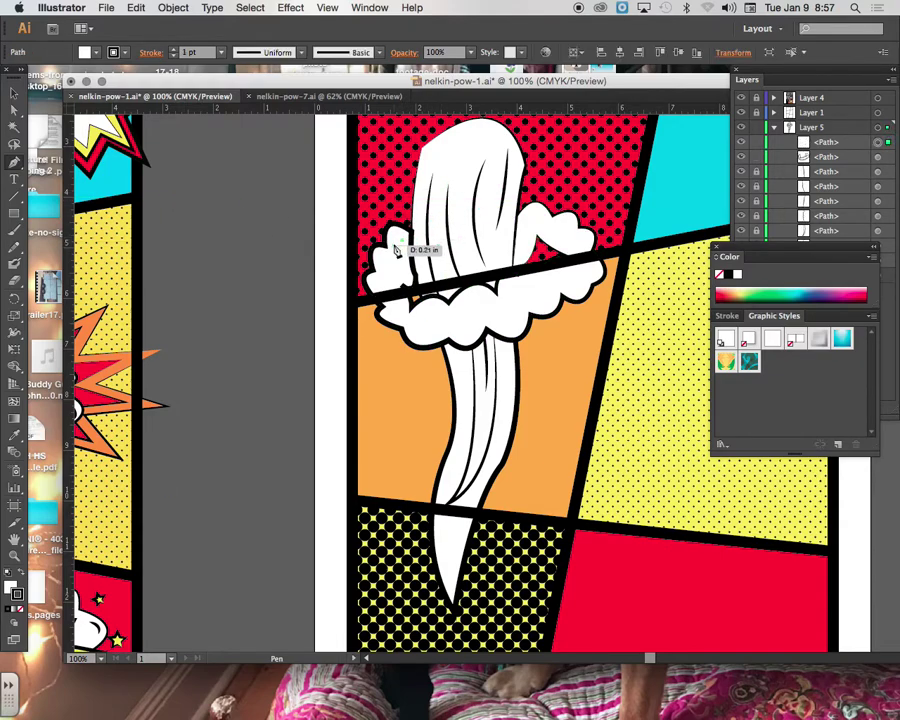
{"action": "left_click", "coordinate": [268, 184], "text": "super"}
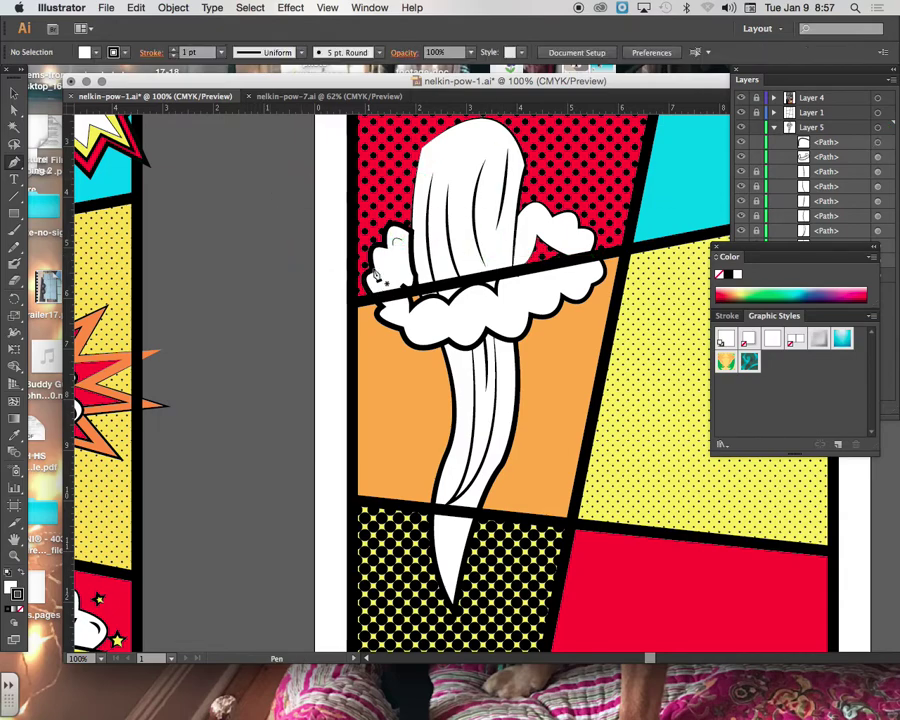
{"action": "left_click", "coordinate": [384, 261]}
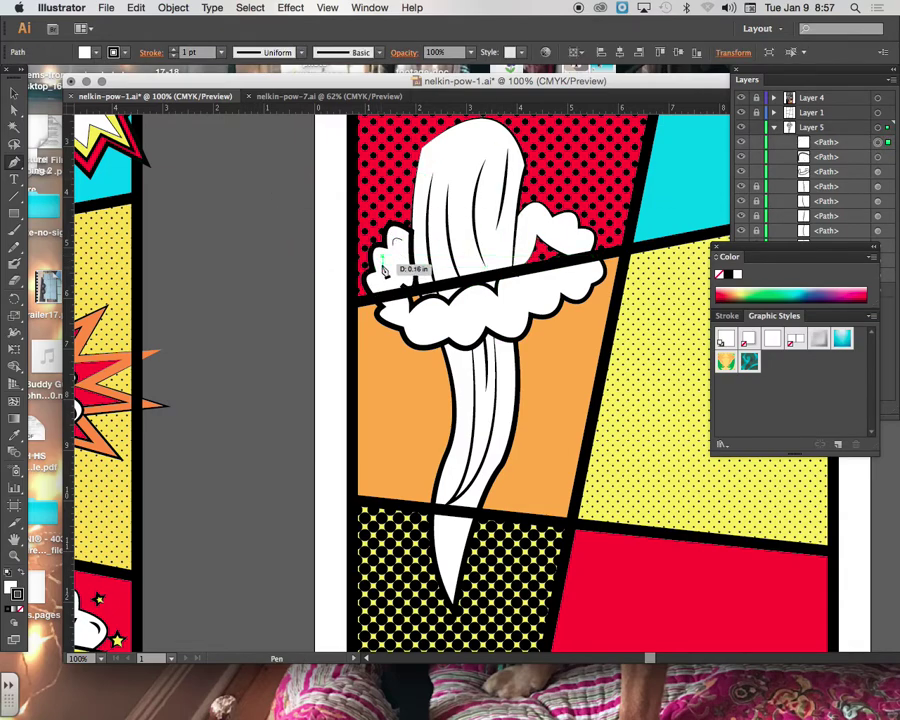
{"action": "left_click", "coordinate": [382, 262], "text": "super"}
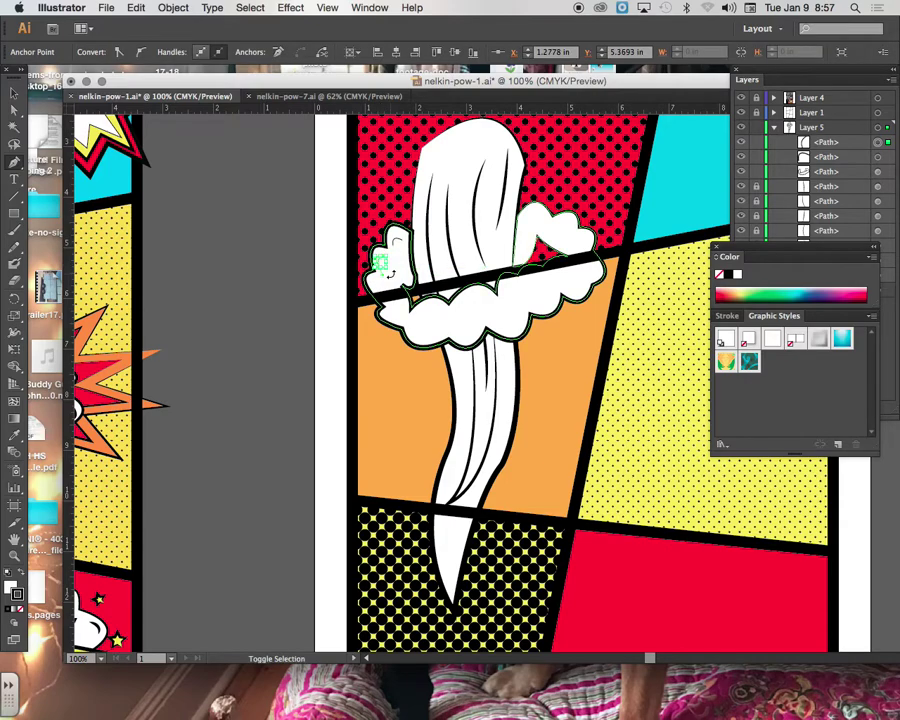
{"action": "left_click", "coordinate": [412, 290], "text": "super"}
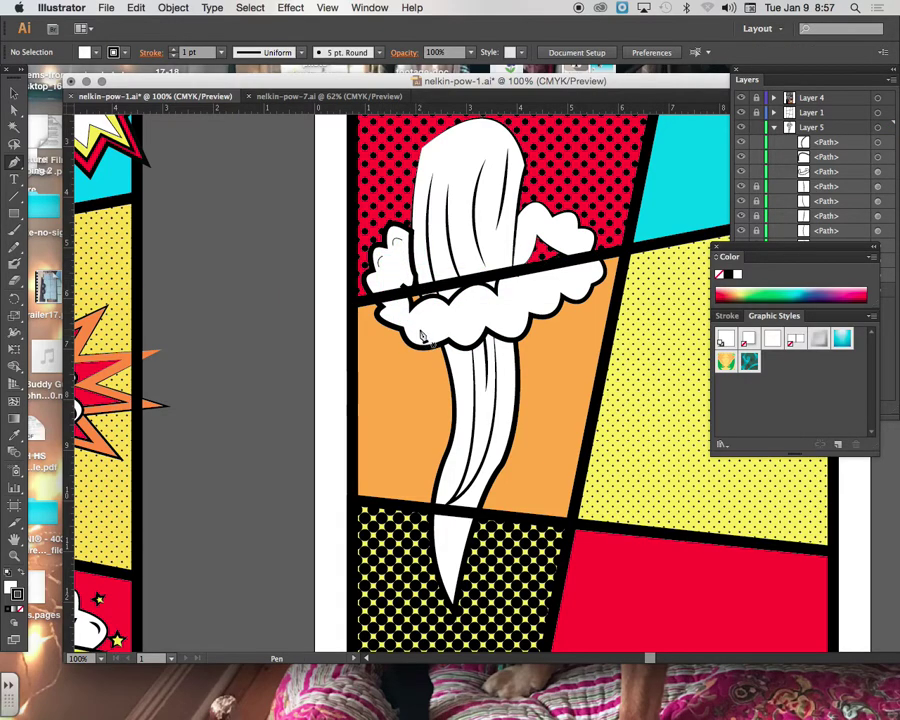
Draw four separate short 1 pt contour curves inside the upper and lower bumps of the cloud's front band
{"action": "left_click_drag", "start_coordinate": [415, 333], "coordinate": [483, 321]}
{"action": "key", "text": "super+shift+a"}
{"action": "key", "text": "super+shift+a"}
{"action": "left_click", "coordinate": [461, 331]}
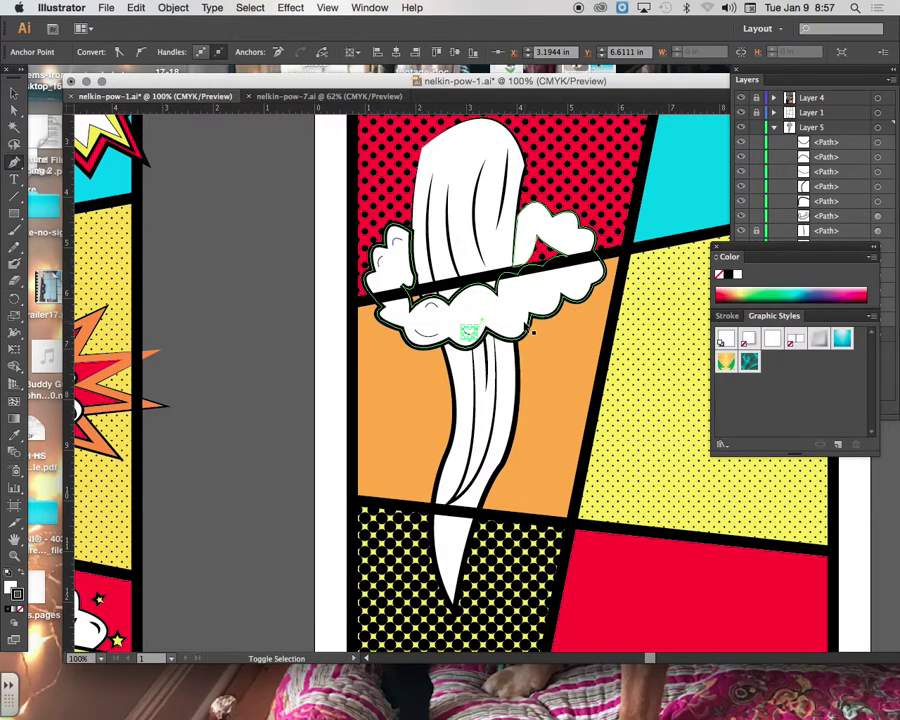
{"action": "key", "text": "super+shift+a"}
{"action": "left_click", "coordinate": [473, 300]}
{"action": "left_click_drag", "start_coordinate": [490, 295], "coordinate": [517, 311]}
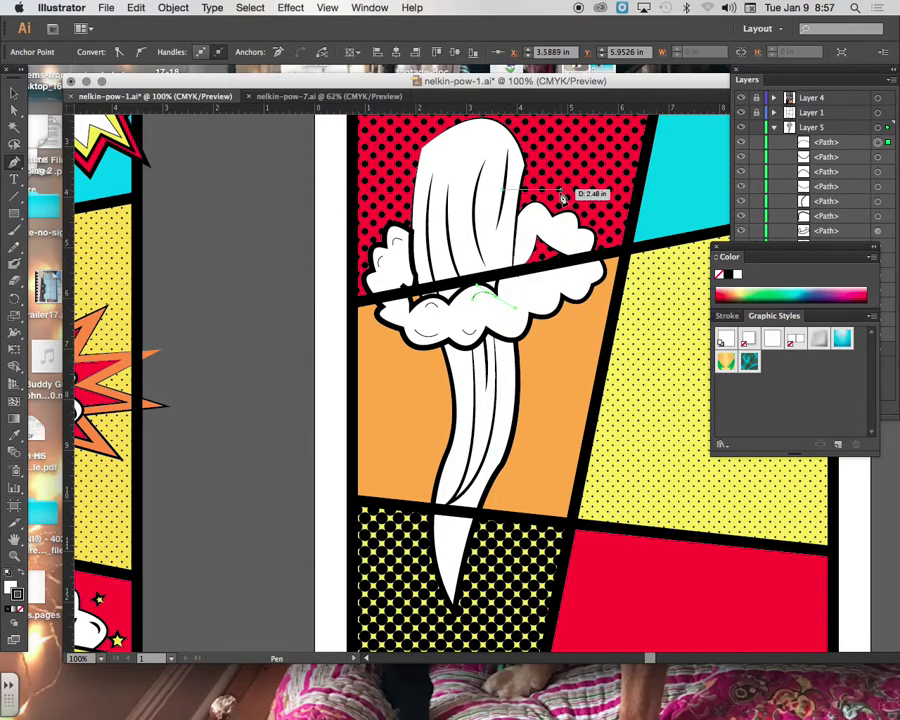
{"action": "key", "text": "super+shift+a"}
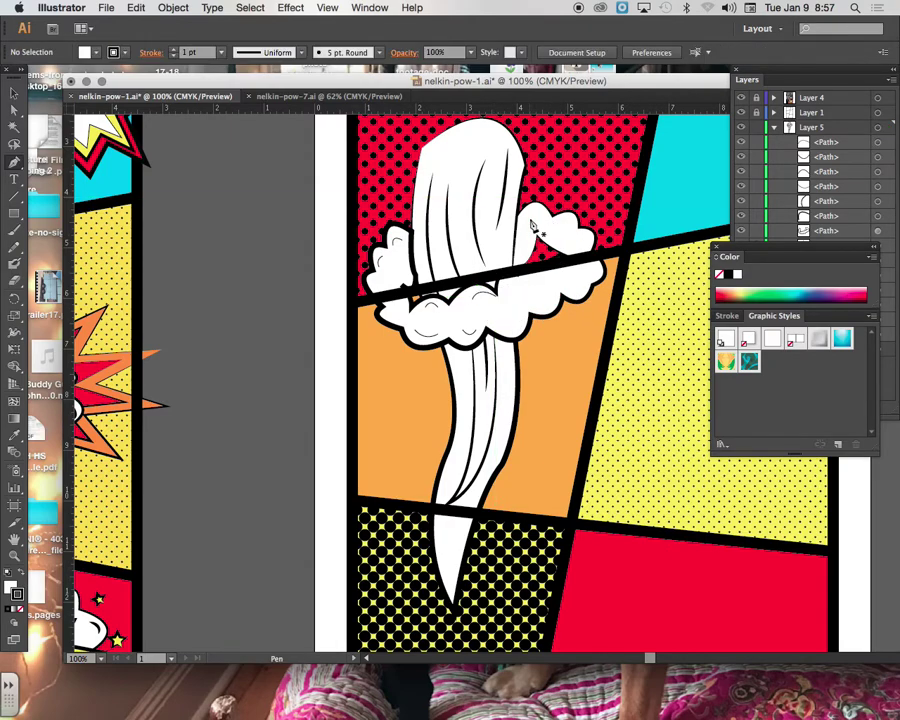
Draw two short 1 pt contour curves inside the right-hand bumps of the cloud's front band with the Pen tool
{"action": "left_click", "coordinate": [536, 285]}
{"action": "left_click_drag", "start_coordinate": [573, 285], "coordinate": [518, 287]}
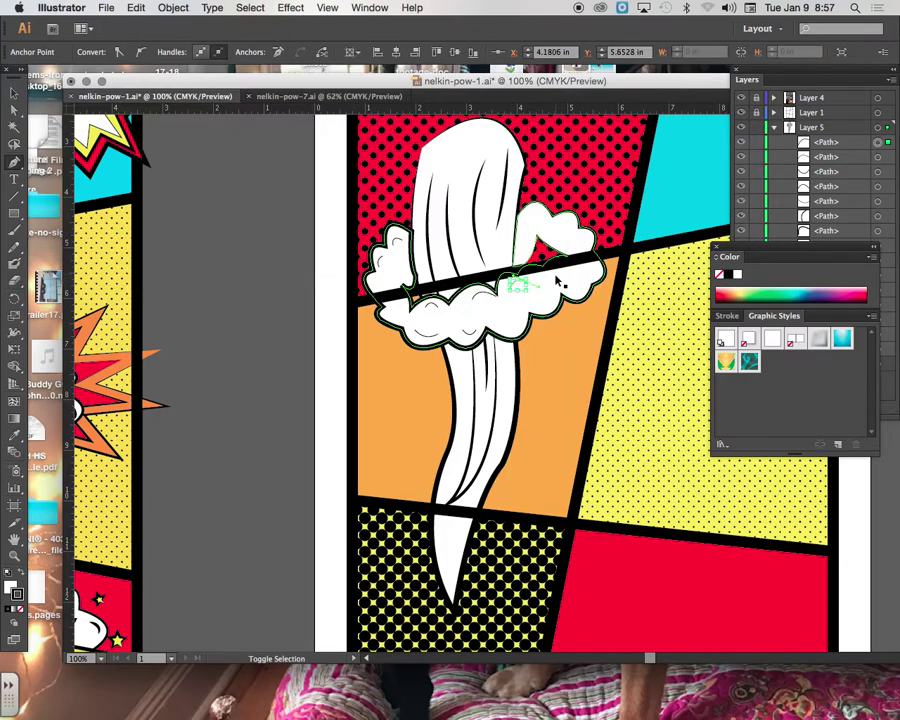
{"action": "left_click", "coordinate": [540, 311], "text": "super"}
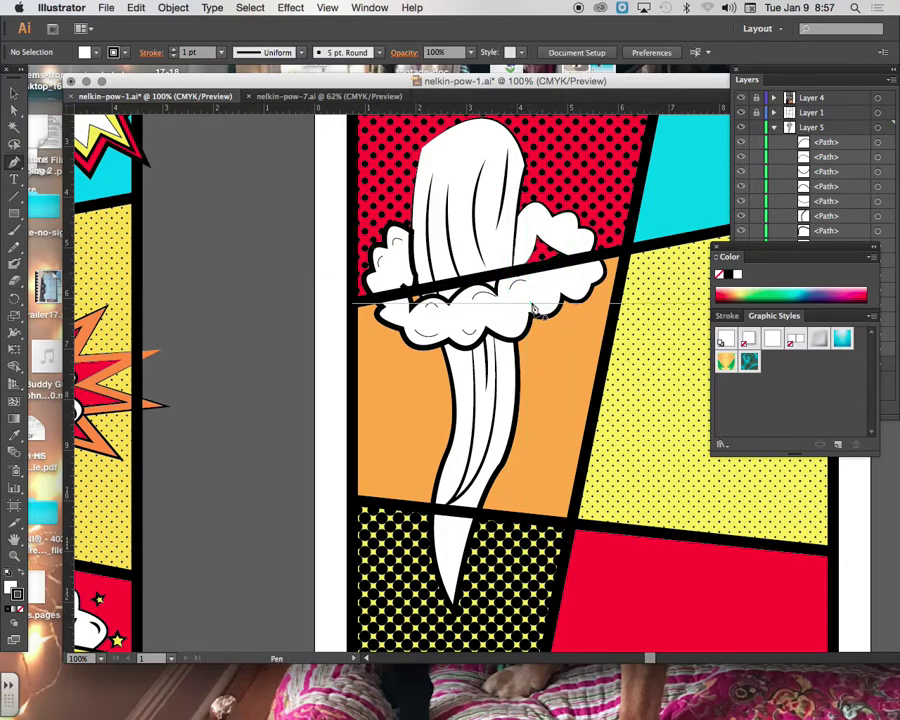
{"action": "left_click", "coordinate": [553, 277], "text": "super"}
{"action": "left_click_drag", "start_coordinate": [556, 276], "coordinate": [561, 285]}
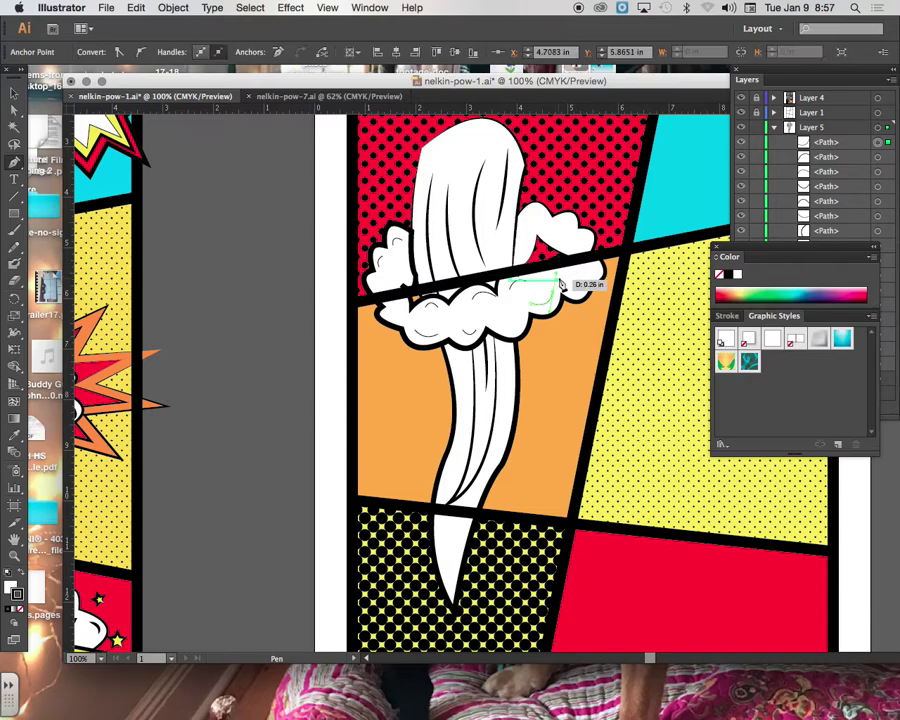
{"action": "key", "text": "super+shift+a"}
Draw short 1 pt contour curves along the inner edge and lower bump of the cloud's rear right part
{"action": "left_click", "coordinate": [548, 228], "text": "super"}
{"action": "left_click", "coordinate": [565, 239]}
{"action": "left_click", "coordinate": [579, 243], "text": "super"}
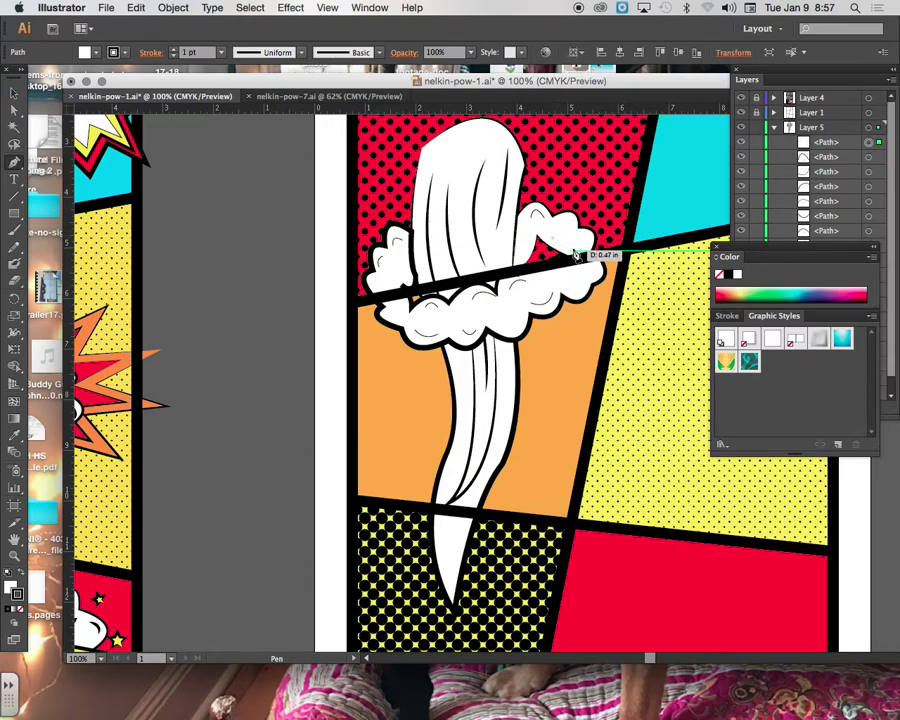
{"action": "left_click_drag", "start_coordinate": [580, 254], "coordinate": [585, 265]}
{"action": "left_click", "coordinate": [567, 250], "text": "super"}
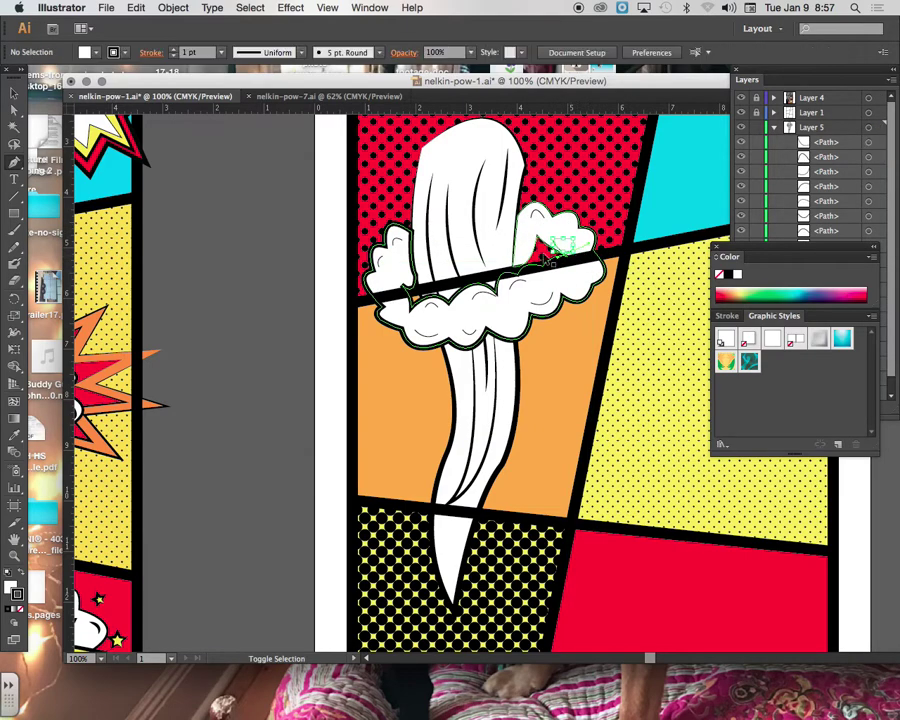
{"action": "left_click", "coordinate": [525, 240]}
{"action": "left_click_drag", "start_coordinate": [522, 258], "coordinate": [510, 260]}
Draw short 1 pt contour curves inside the rightmost bumps of the cloud's front band and rear part, then deselect
{"action": "left_click", "coordinate": [592, 255], "text": "super"}
{"action": "left_click", "coordinate": [572, 291]}
{"action": "left_click", "coordinate": [585, 282]}
{"action": "left_click_drag", "start_coordinate": [586, 283], "coordinate": [622, 256]}
{"action": "left_click", "coordinate": [626, 281], "text": "super"}
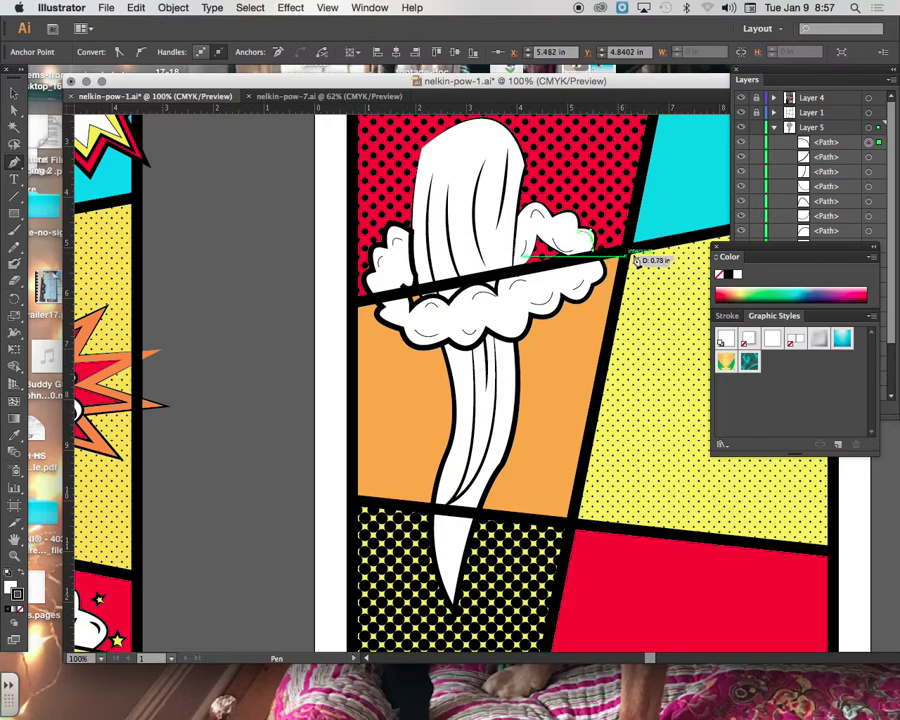
{"action": "left_click", "coordinate": [630, 156], "text": "super"}
Select all the short contour curves inside the cloud together and set their stroke weight to 4 pt
{"action": "left_click", "coordinate": [15, 93]}
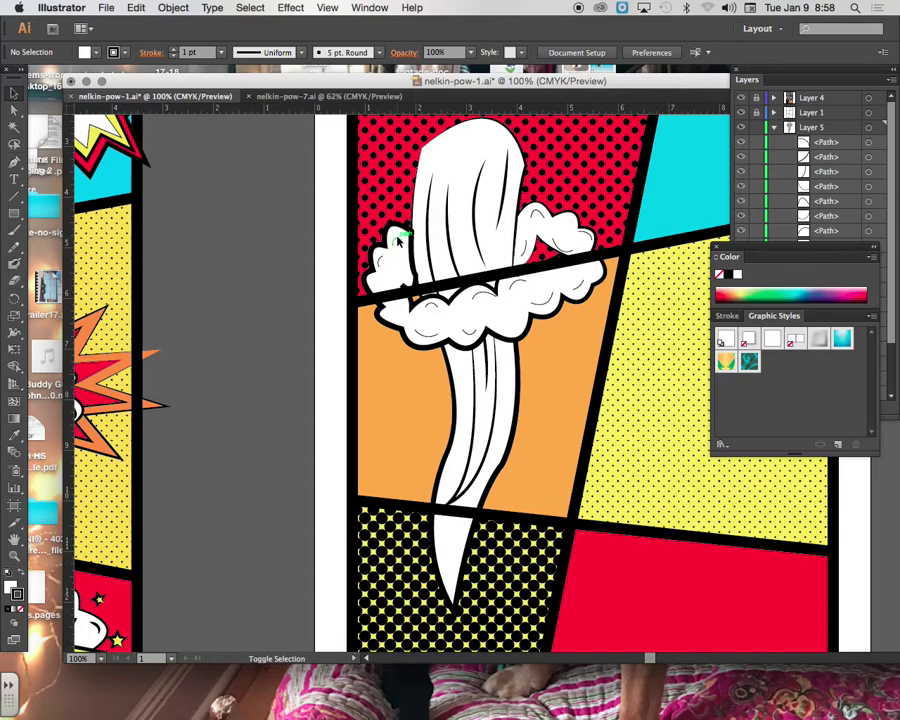
{"action": "left_click", "coordinate": [397, 238]}
{"action": "left_click", "coordinate": [433, 331], "text": "shift"}
{"action": "left_click", "coordinate": [434, 304], "text": "shift"}
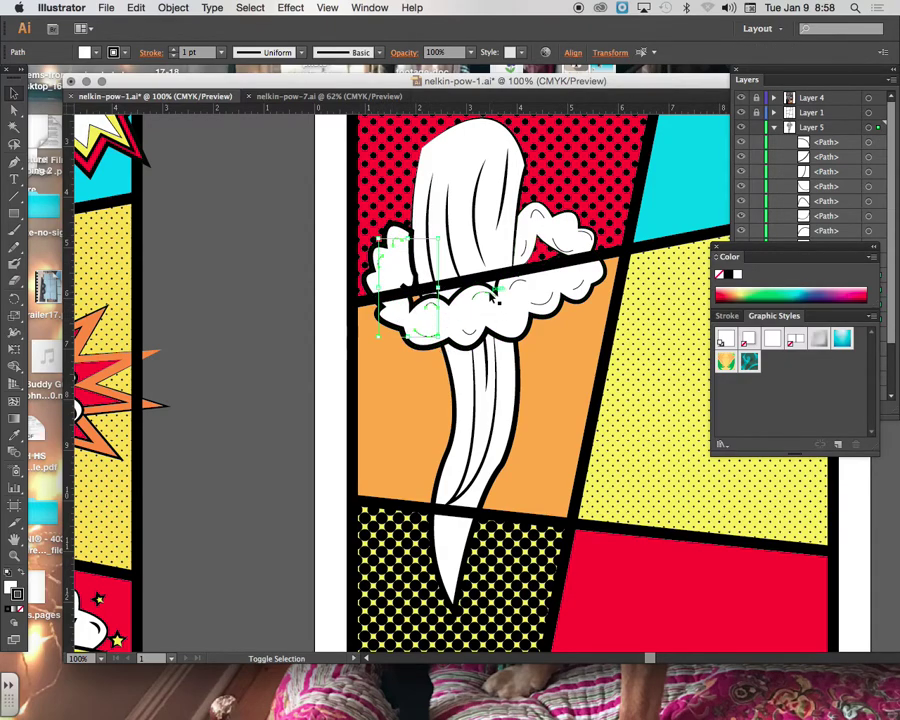
{"action": "left_click", "coordinate": [481, 294], "text": "shift"}
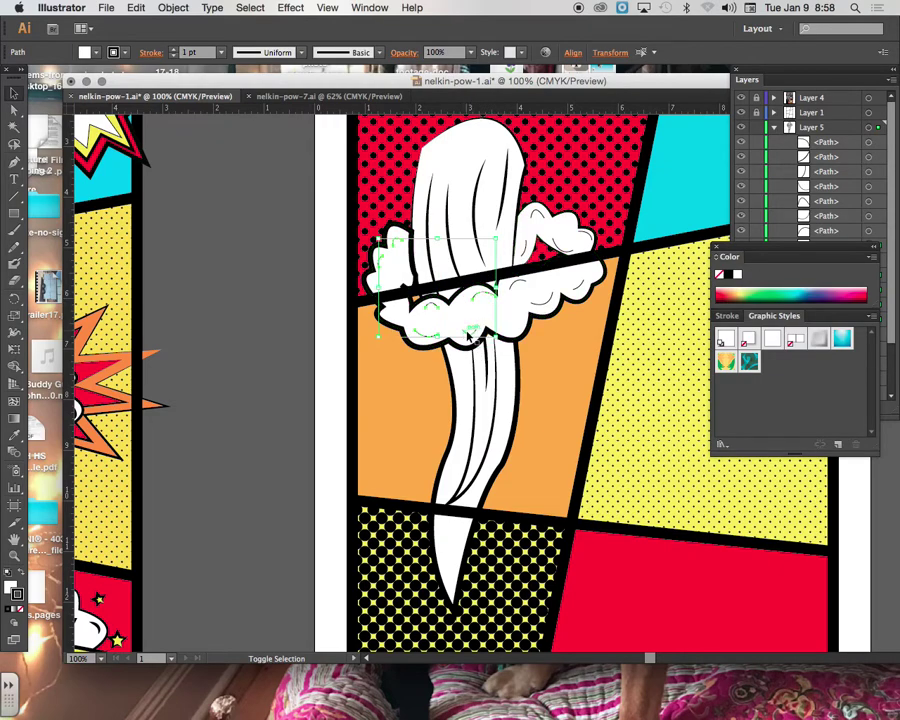
{"action": "left_click", "coordinate": [523, 285], "text": "shift"}
{"action": "left_click", "coordinate": [533, 300], "text": "shift"}
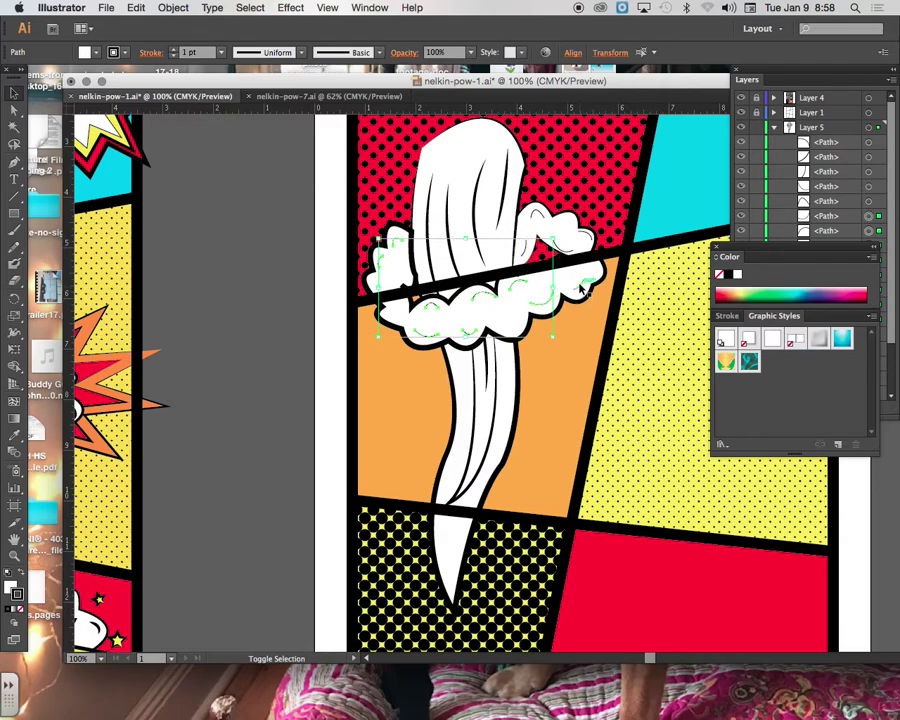
{"action": "left_click", "coordinate": [538, 222], "text": "shift"}
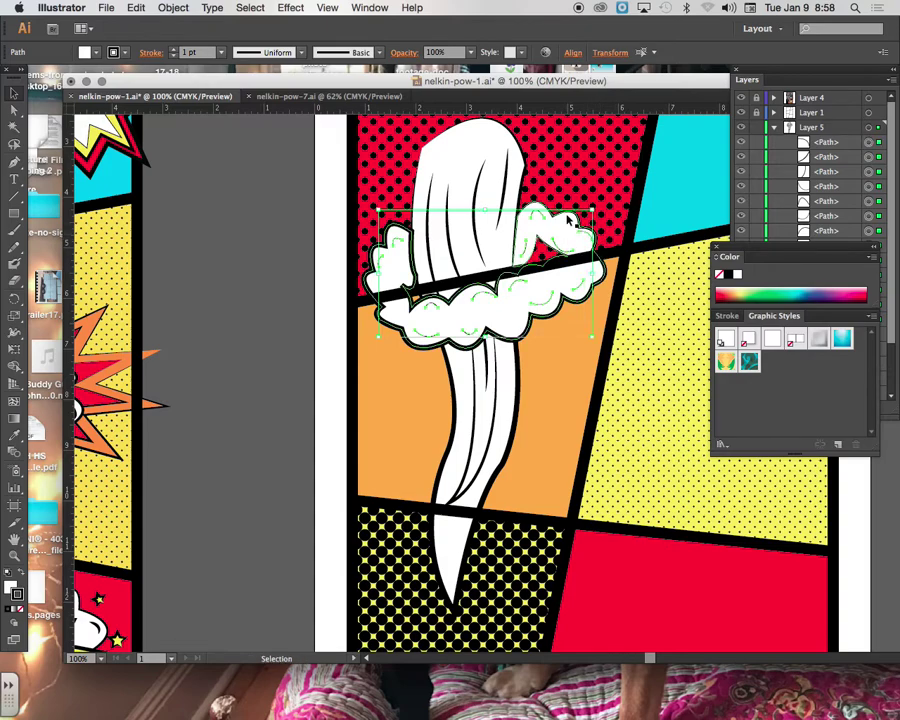
{"action": "left_click", "coordinate": [221, 52]}
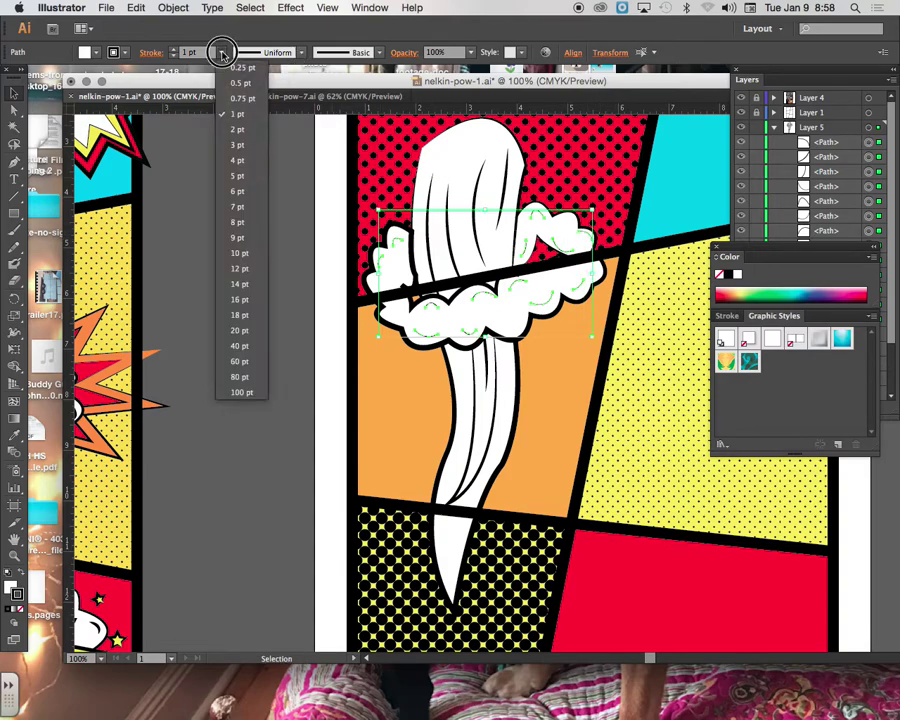
{"action": "left_click", "coordinate": [237, 161]}
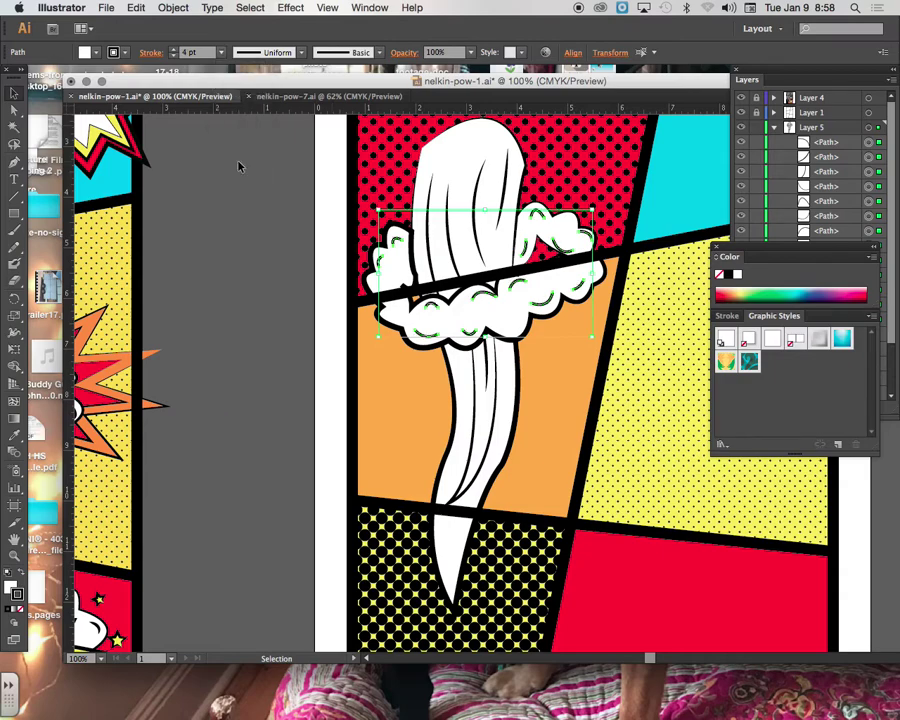
Apply Width Profile 1, tapered at both ends, to the selected contour curves and deselect them
{"action": "left_click", "coordinate": [302, 53]}
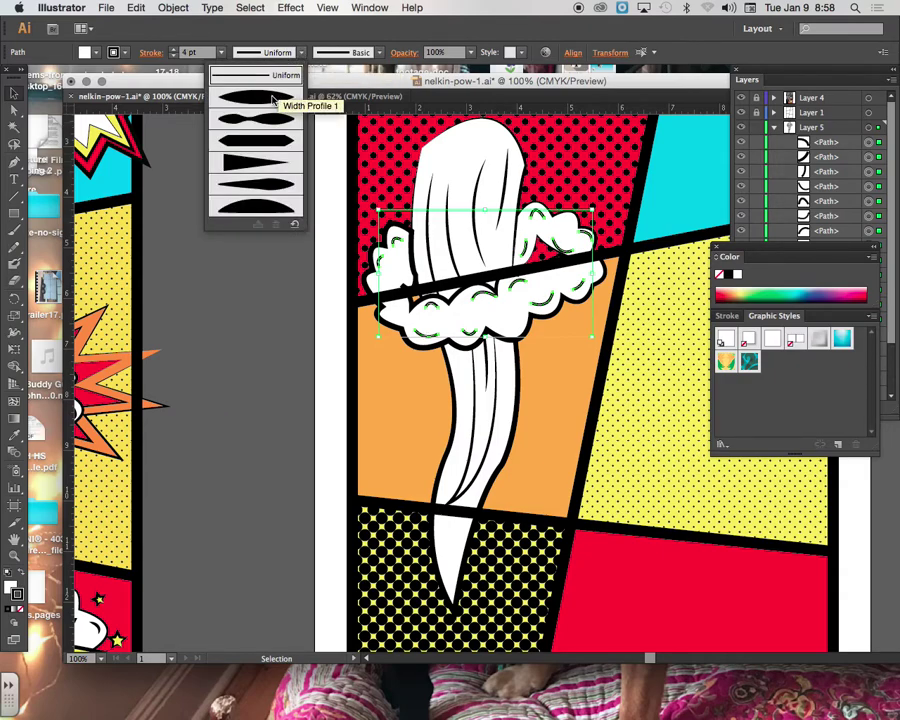
{"action": "left_click", "coordinate": [272, 97]}
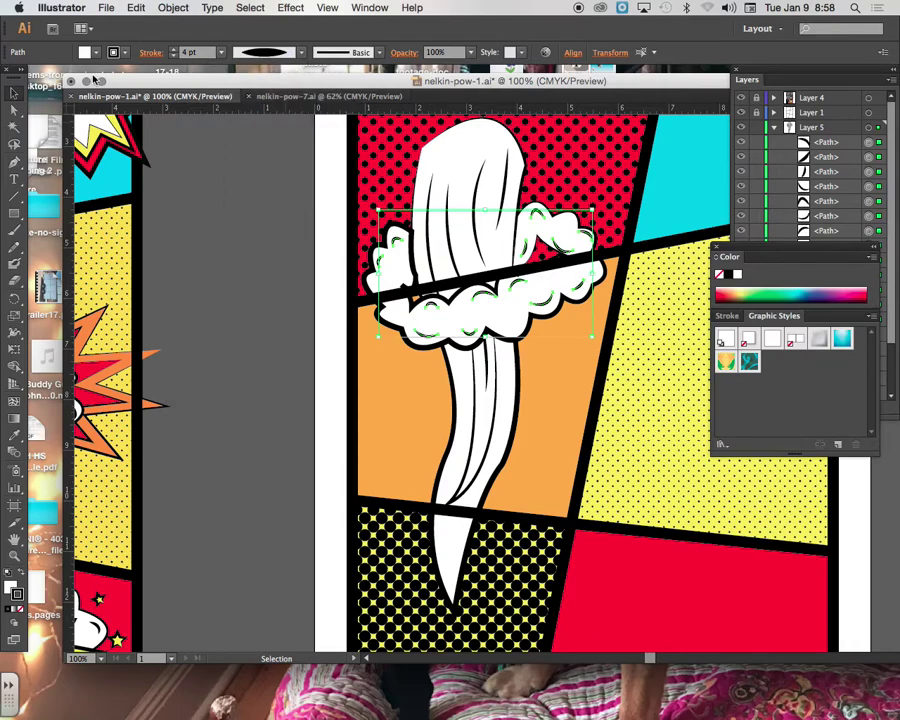
{"action": "left_click", "coordinate": [230, 265]}
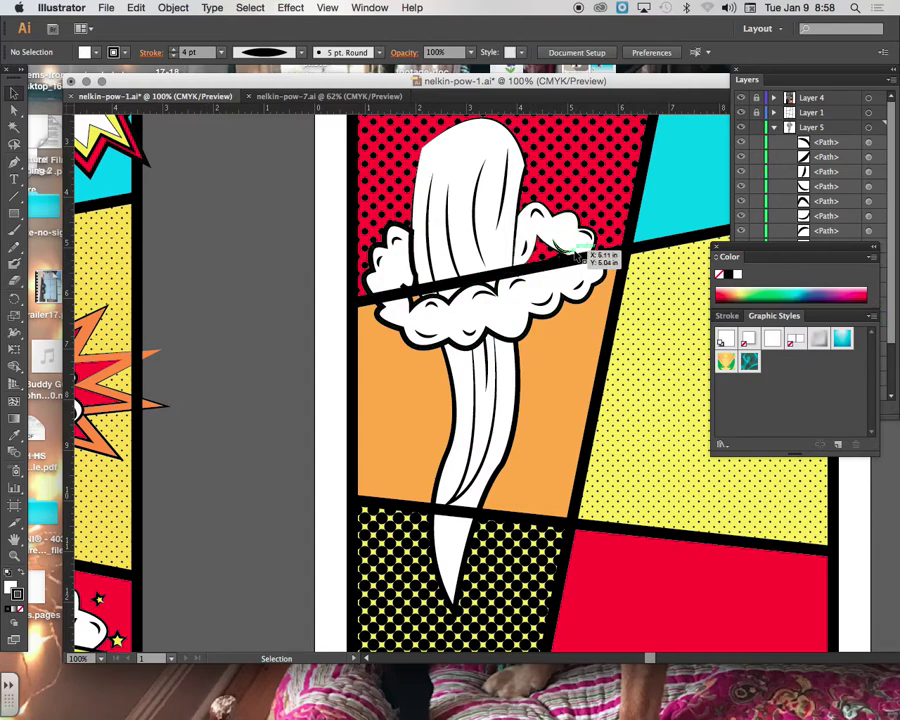
Move the rear right bump's lower contour curve up and the front band's upper middle curve slightly down-left, keeping both inside the cloud
{"action": "left_click_drag", "start_coordinate": [566, 254], "coordinate": [568, 240]}
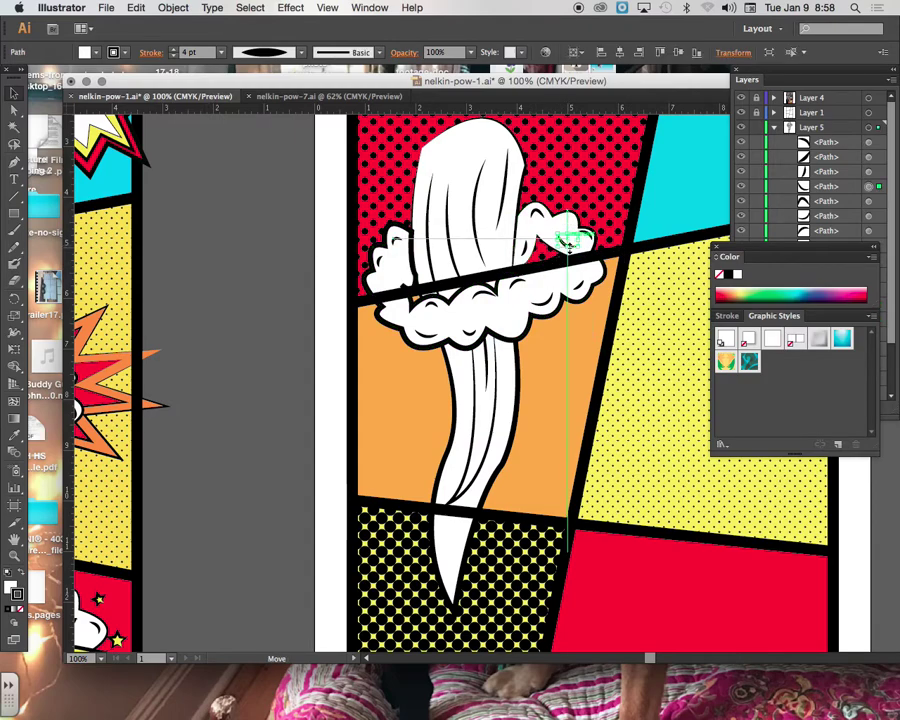
{"action": "left_click_drag", "start_coordinate": [487, 292], "coordinate": [480, 297]}
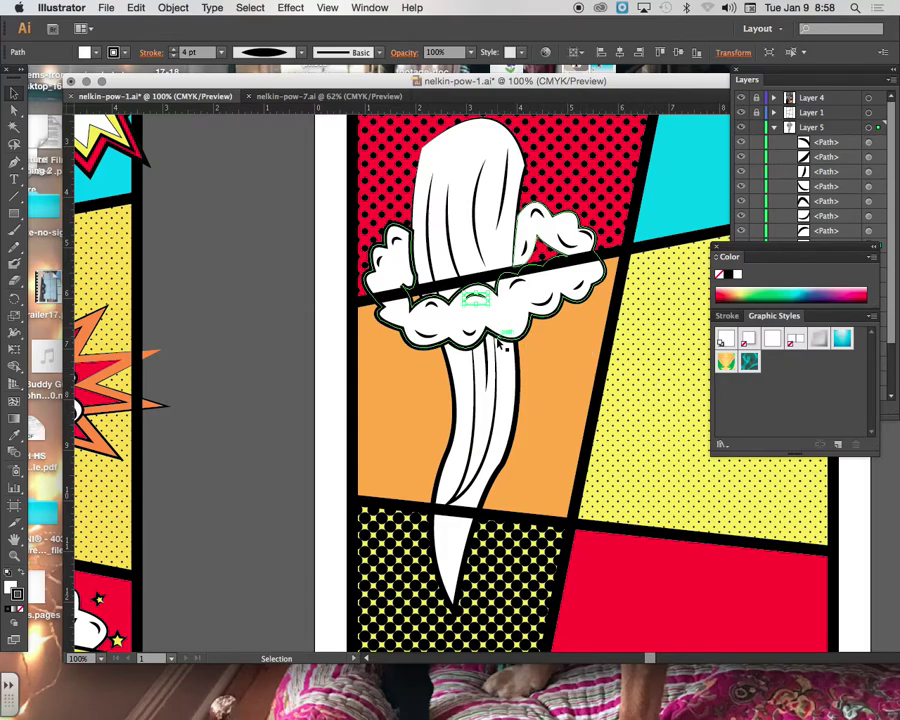
{"action": "left_click", "coordinate": [243, 306]}
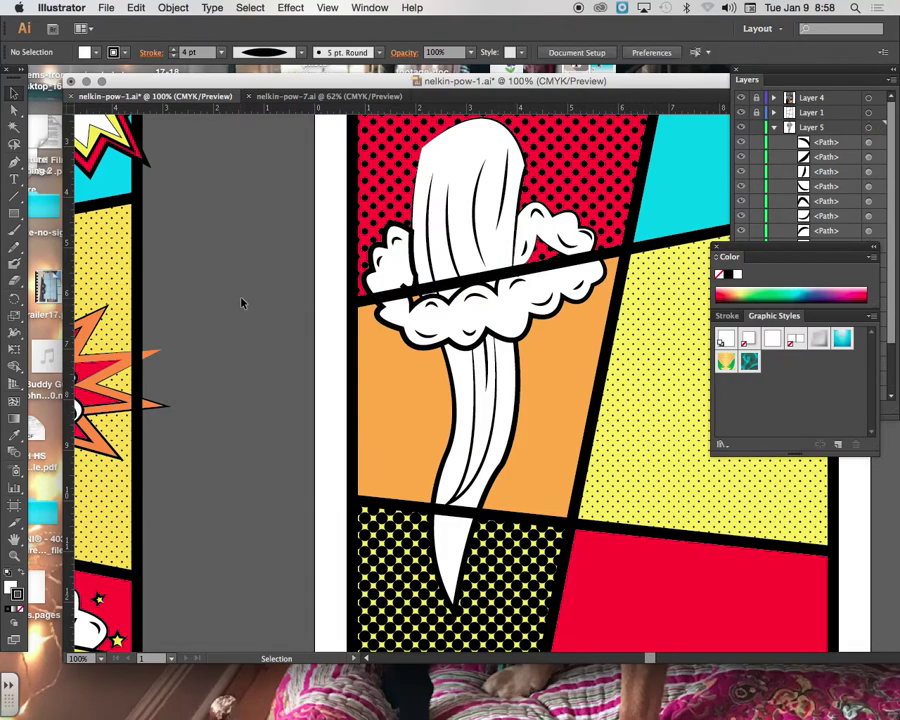
{"action": "scroll", "coordinate": [275, 298], "scroll_direction": "left", "scroll_amount": 3}
{"action": "scroll", "coordinate": [275, 298], "scroll_direction": "left", "scroll_amount": 10}
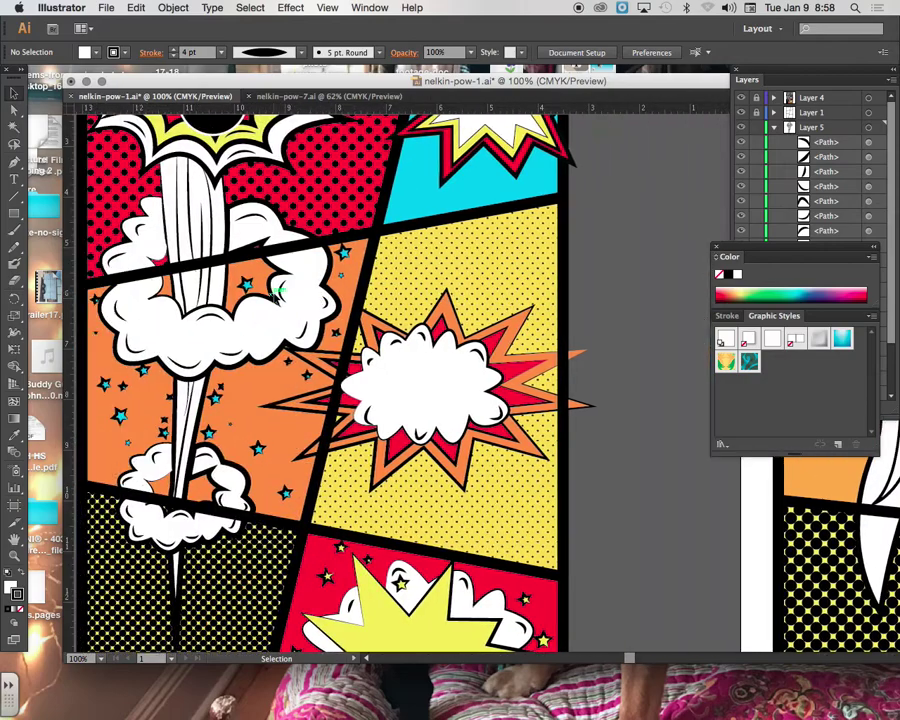
{"action": "scroll", "coordinate": [276, 295], "scroll_direction": "right", "scroll_amount": 8}
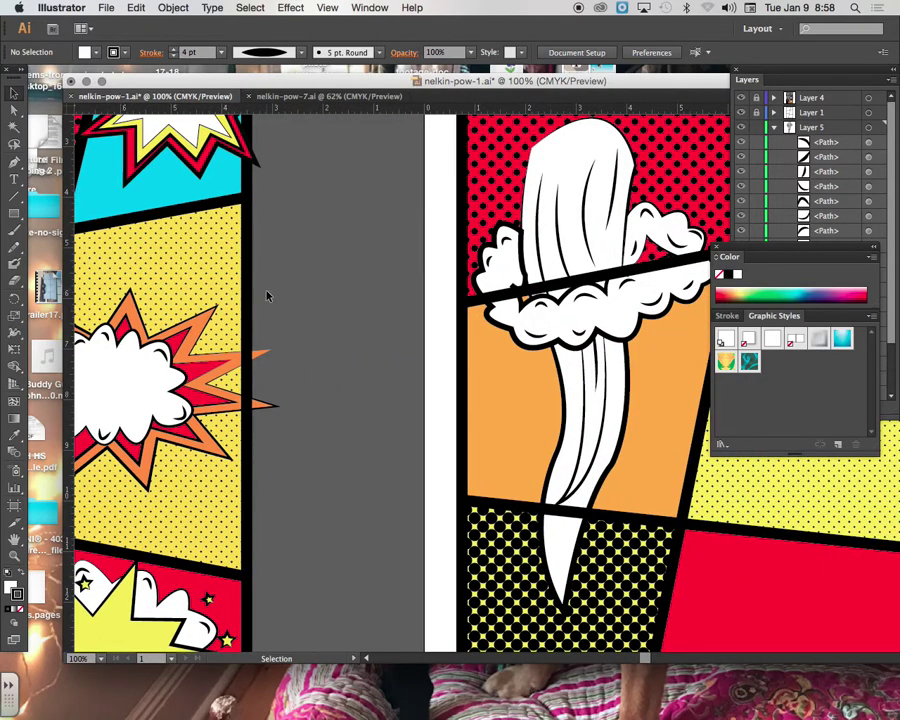
{"action": "scroll", "coordinate": [253, 292], "scroll_direction": "right", "scroll_amount": 1}
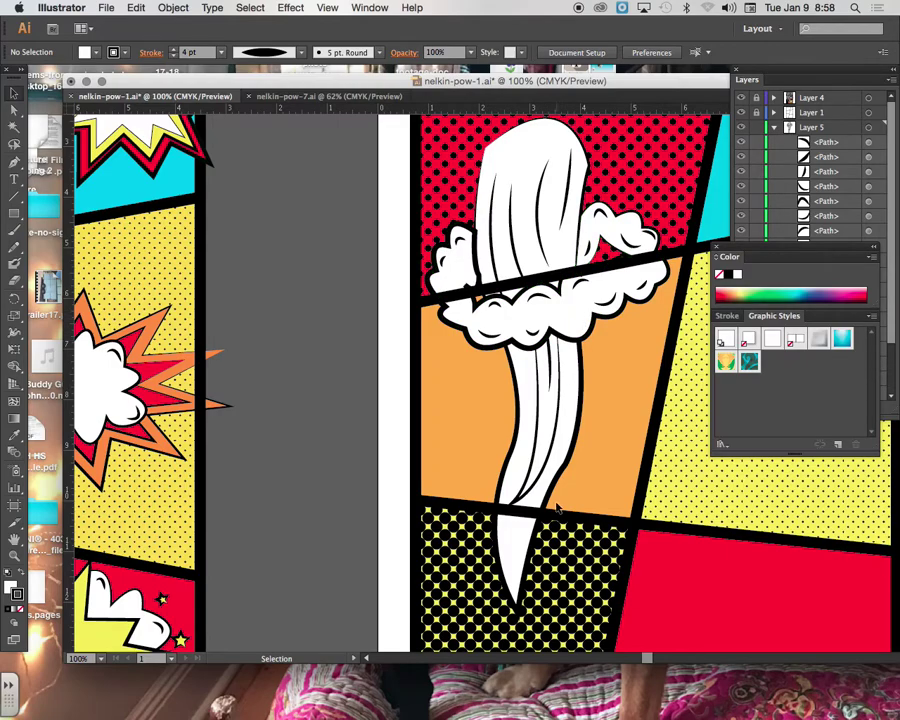
{"action": "mouse_move", "coordinate": [645, 700]}
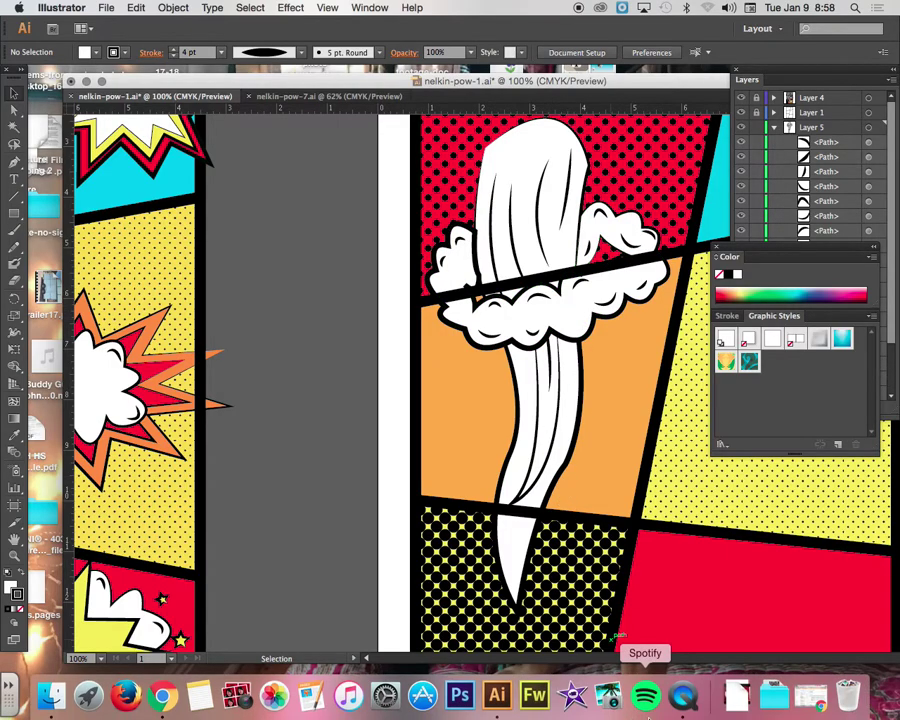
{"action": "left_click", "coordinate": [684, 700]}
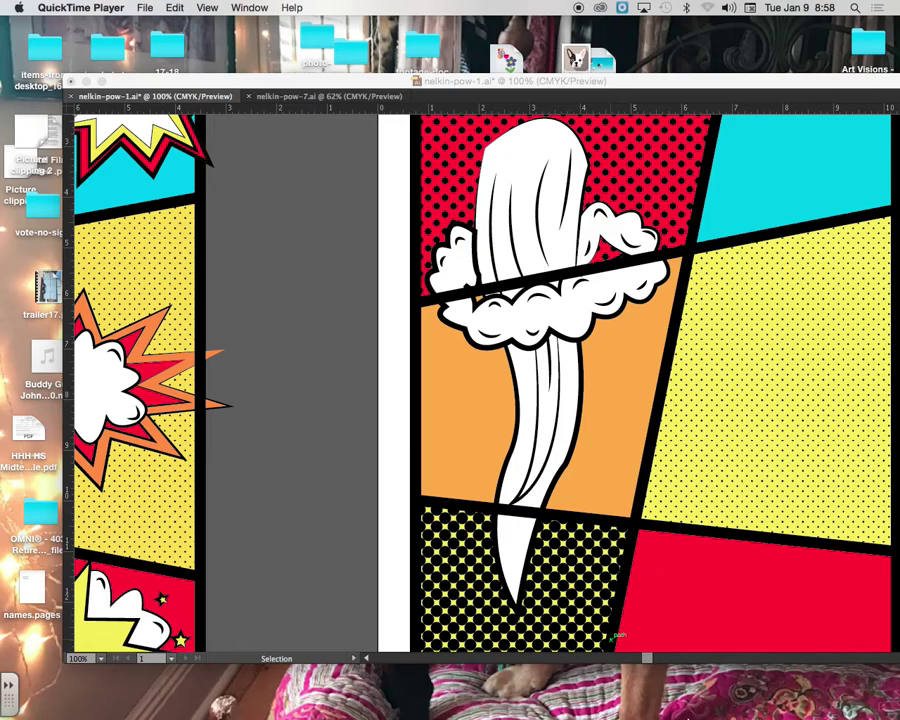
{"action": "right_click", "coordinate": [685, 702]}
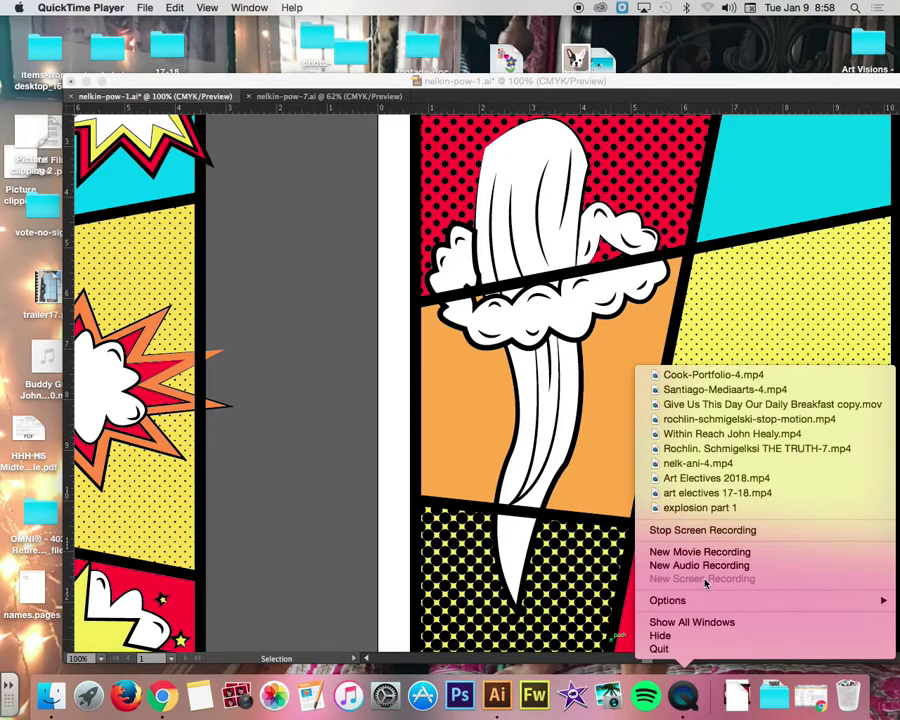